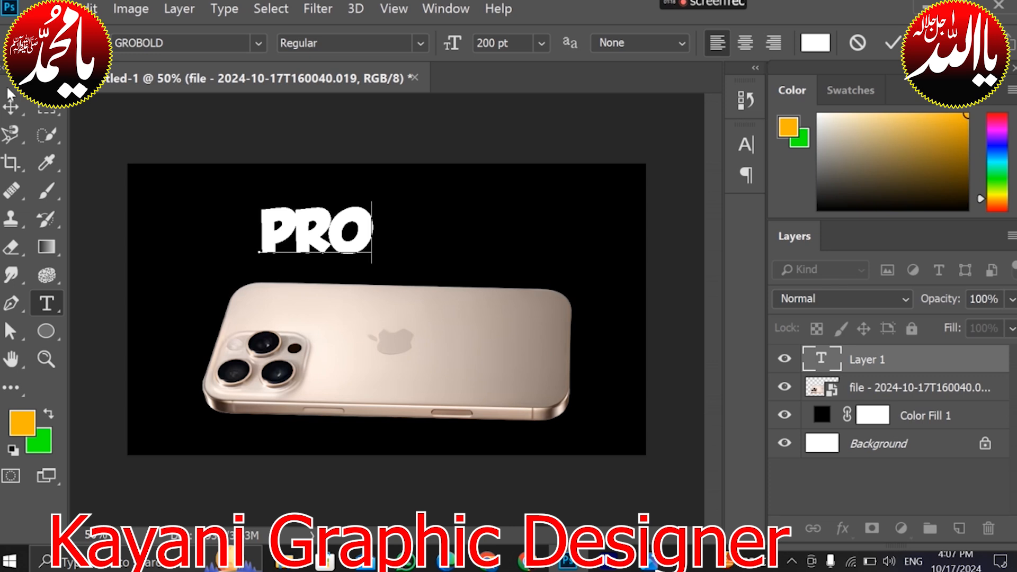
# Step: Enlarge the white PRO text to roughly twice its size and place it centrally over the phone's upper edge
pyautogui.hotkey('ctrl', 't')
pyautogui.moveTo(373, 201); pyautogui.dragTo(452, 163)
pyautogui.moveTo(448, 258); pyautogui.dragTo(476, 292)
# Step: Select all letters of the PRO text and set their font to Anton
pyautogui.click(47, 304)
pyautogui.click(401, 232)
pyautogui.moveTo(305, 231); pyautogui.dragTo(485, 241)
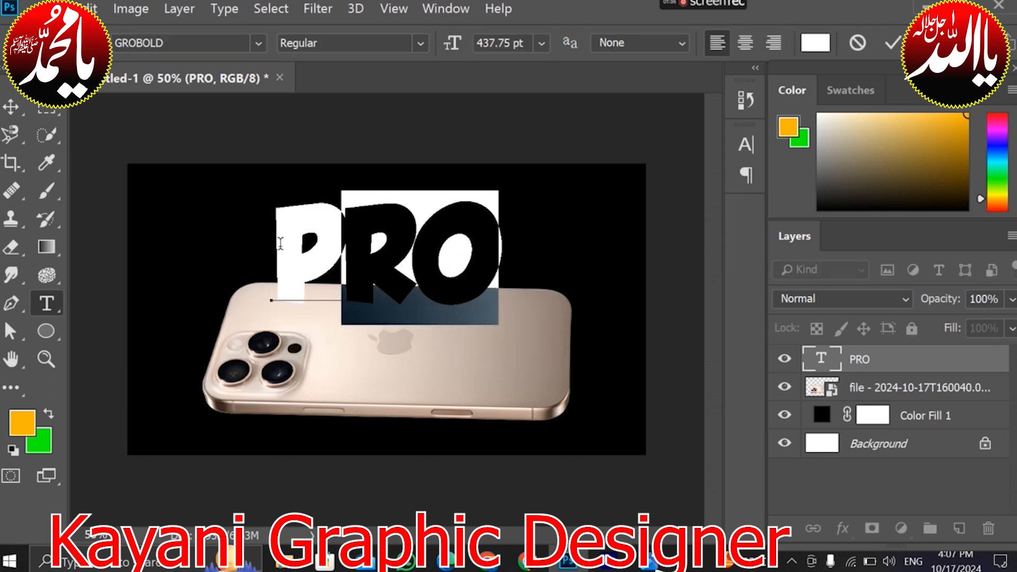
pyautogui.moveTo(279, 243); pyautogui.dragTo(487, 244)
pyautogui.click(256, 43)
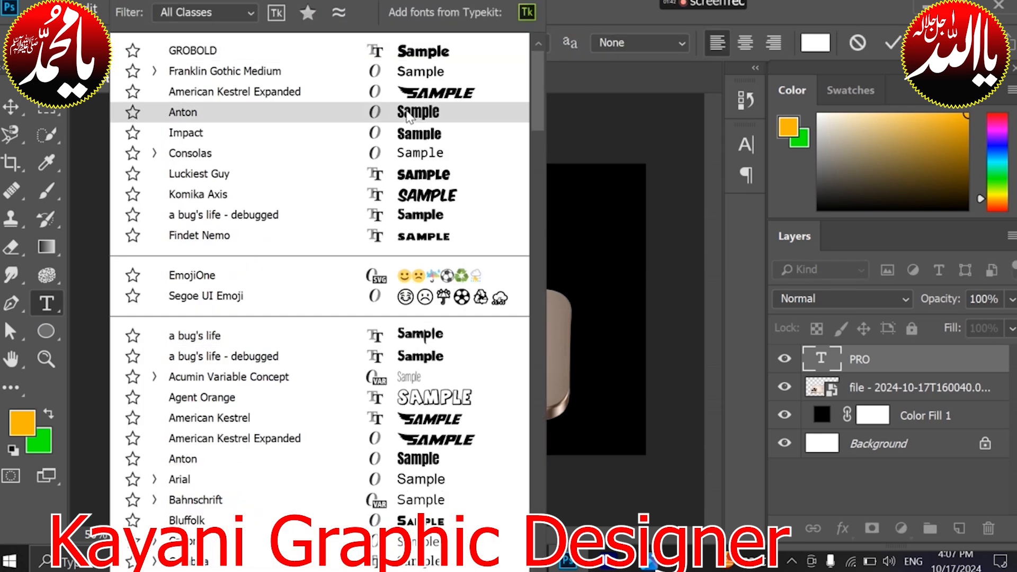
pyautogui.click(409, 115)
# Step: Change the PRO text's font to Bluffolk and commit the text edit
pyautogui.click(259, 44)
pyautogui.scroll(-12, 415, 310)
pyautogui.click(419, 426)
pyautogui.click(258, 42)
pyautogui.scroll(-1, 429, 356)
pyautogui.scroll(-4, 430, 362)
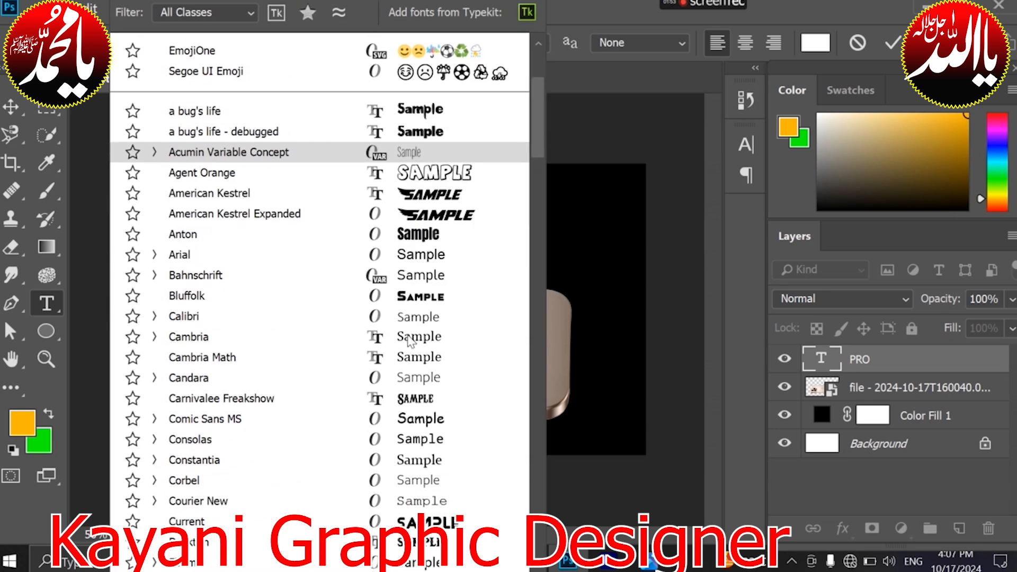
pyautogui.click(423, 293)
pyautogui.click(11, 105)
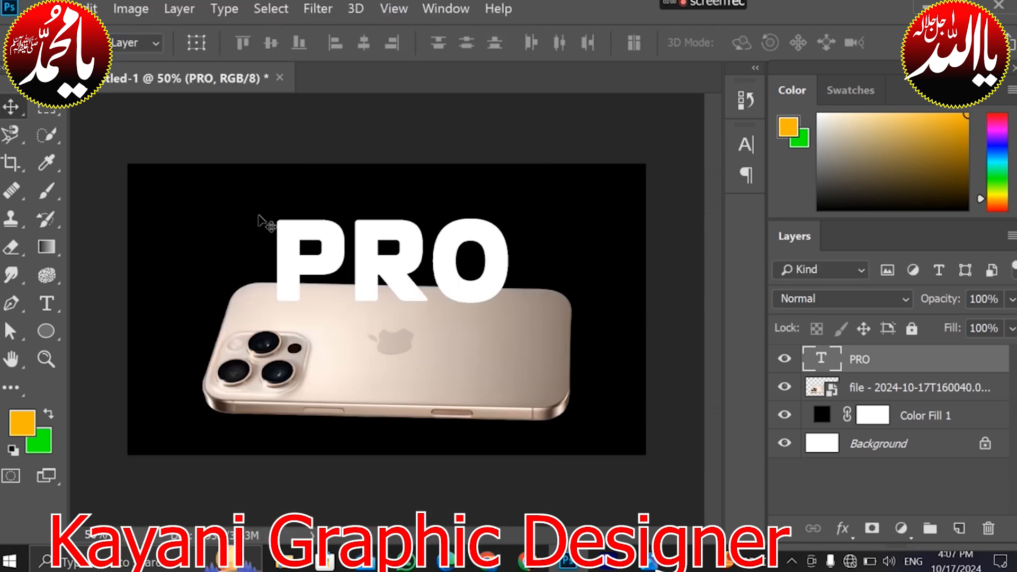
# Step: Show the rulers and scale the PRO text up slightly, keeping it over the phone's upper edge
pyautogui.hotkey('ctrl', 'r')
pyautogui.hotkey('ctrl', 't')
pyautogui.moveTo(522, 210); pyautogui.dragTo(545, 189)
pyautogui.moveTo(521, 232); pyautogui.dragTo(513, 242)
pyautogui.press('Return')
# Step: Shift the phone image slightly down and adjust the PRO text's position above it
pyautogui.moveTo(471, 384); pyautogui.dragTo(471, 394)
pyautogui.moveTo(465, 288)
pyautogui.mouseDown()
pyautogui.moveTo(471, 274)
pyautogui.moveTo(472, 292)
pyautogui.mouseUp()
pyautogui.click(448, 305)
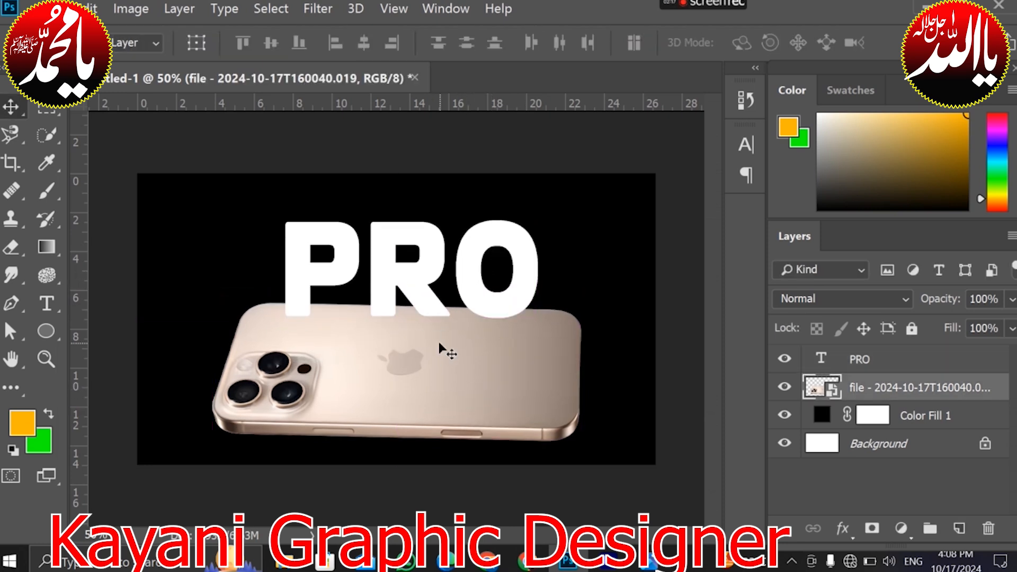
# Step: Rotate the phone image to -85.82° and nudge it up to X 903.48 px, Y 636.11 px
pyautogui.hotkey('ctrl', 't')
pyautogui.moveTo(633, 371); pyautogui.dragTo(630, 307)
pyautogui.press('Up')
pyautogui.press('Up')
pyautogui.press('Up')
pyautogui.press('Up')
pyautogui.press('Up')
pyautogui.press('Up')
pyautogui.press('Up')
pyautogui.press('Up')
pyautogui.press('Right')
pyautogui.moveTo(660, 234); pyautogui.dragTo(659, 232)
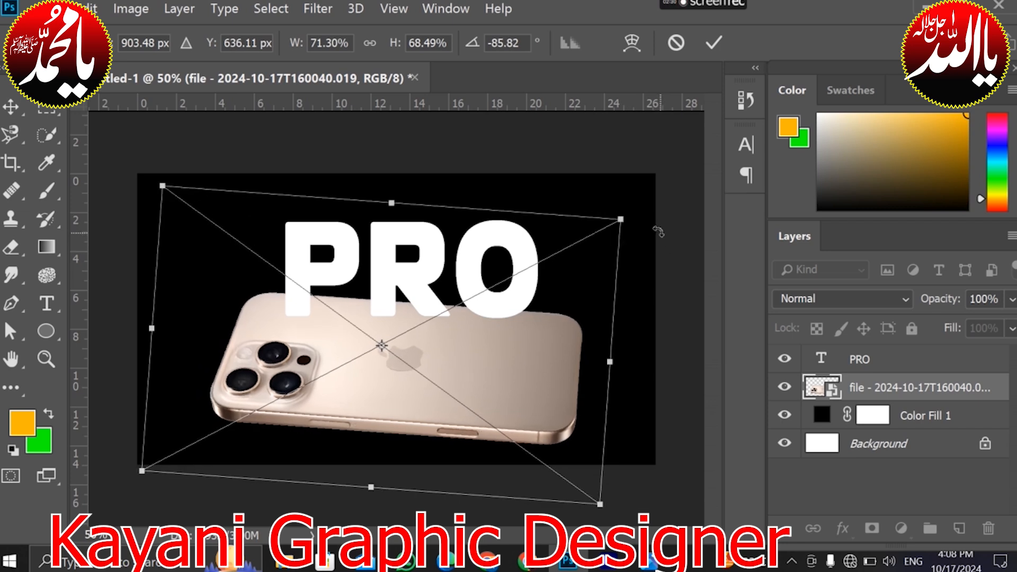
pyautogui.press('Return')
# Step: Move the PRO text layer below the phone image layer so the letters sit behind the phone
pyautogui.click(415, 286)
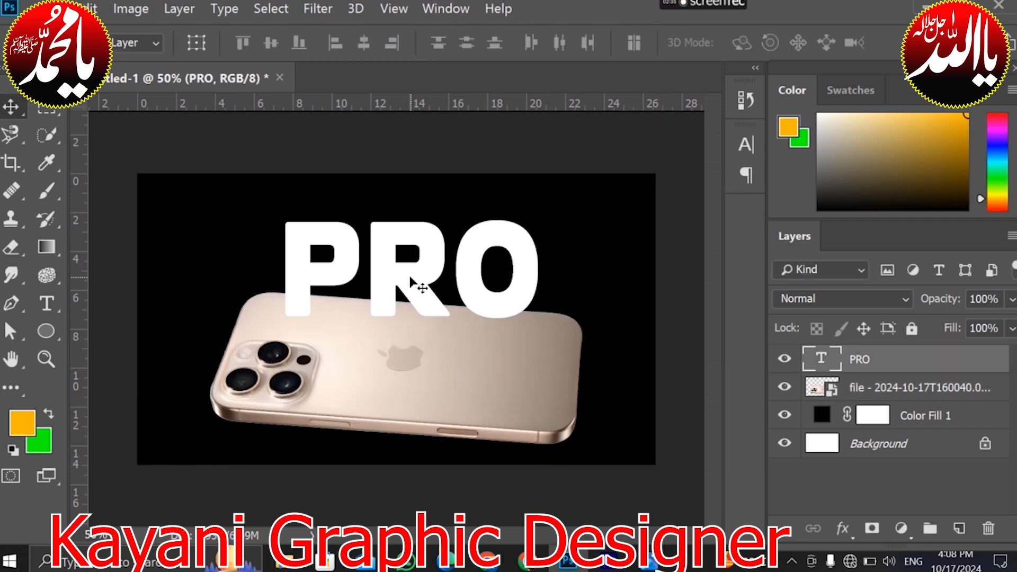
pyautogui.moveTo(880, 363); pyautogui.dragTo(873, 407)
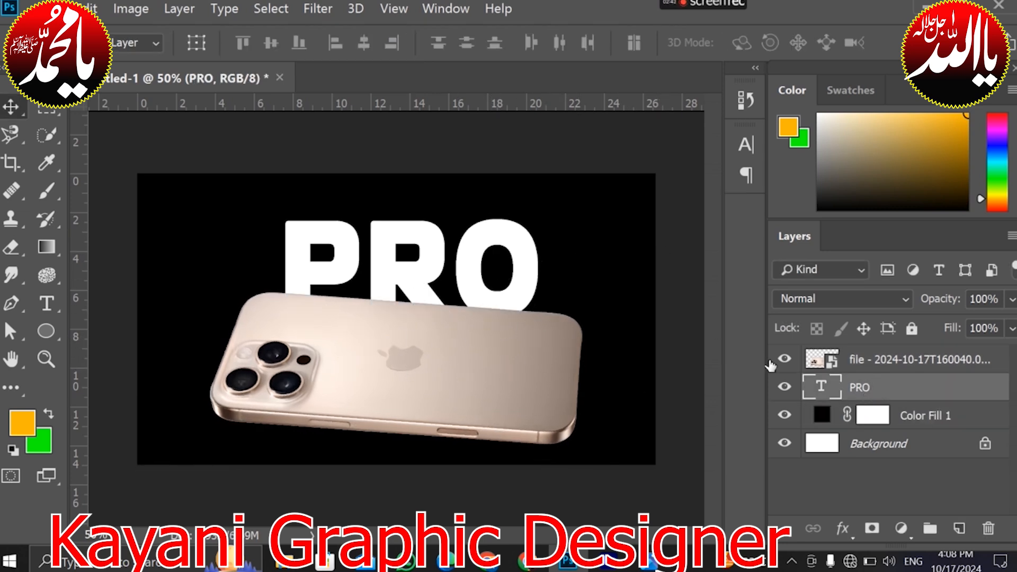
# Step: Pick a slightly yellower orange as the brush colour and add a new layer above the PRO text
pyautogui.click(45, 192)
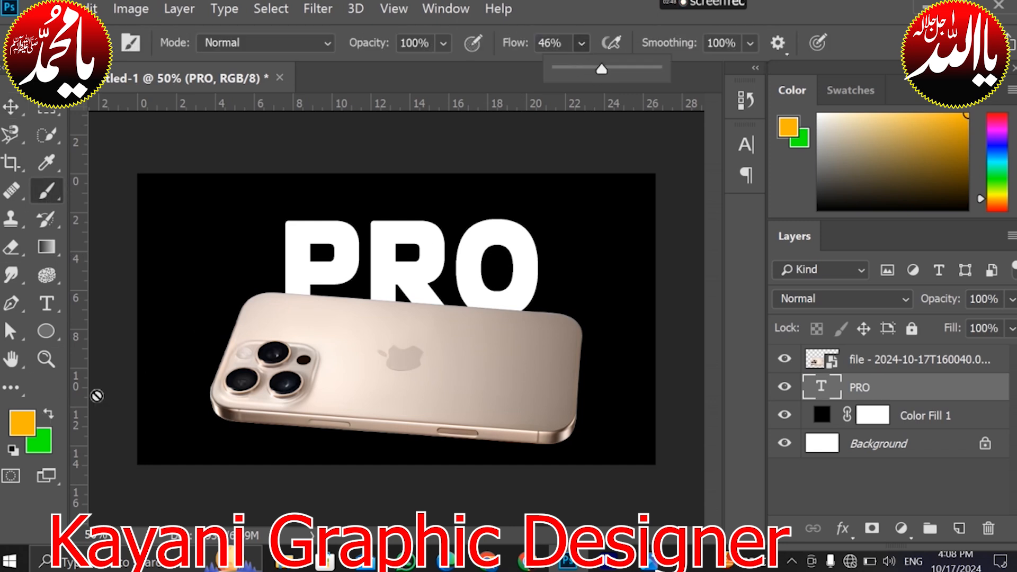
pyautogui.click(23, 423)
pyautogui.moveTo(721, 212)
pyautogui.mouseDown()
pyautogui.moveTo(716, 295)
pyautogui.moveTo(719, 192)
pyautogui.mouseUp()
pyautogui.press('Return')
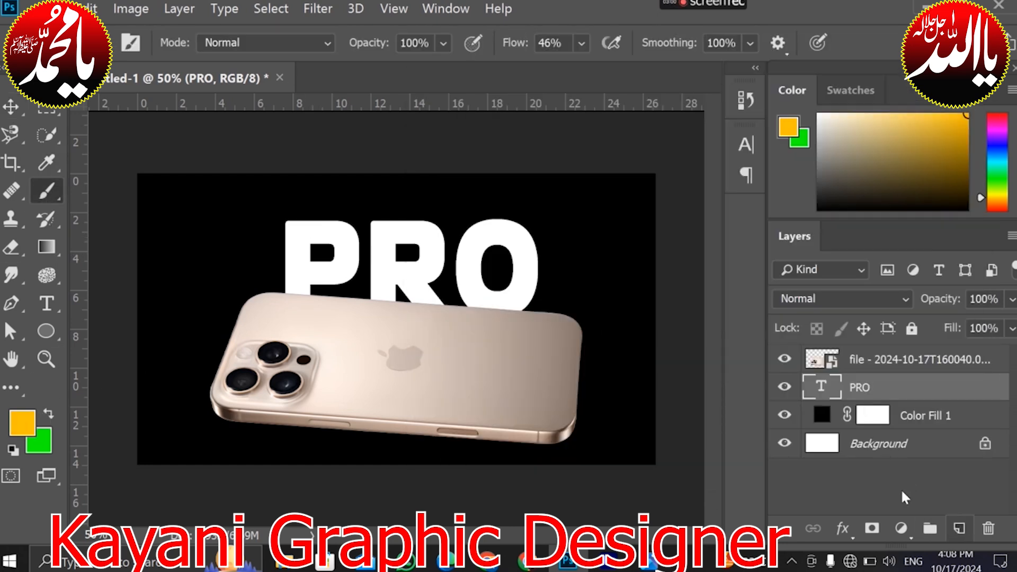
pyautogui.click(959, 528)
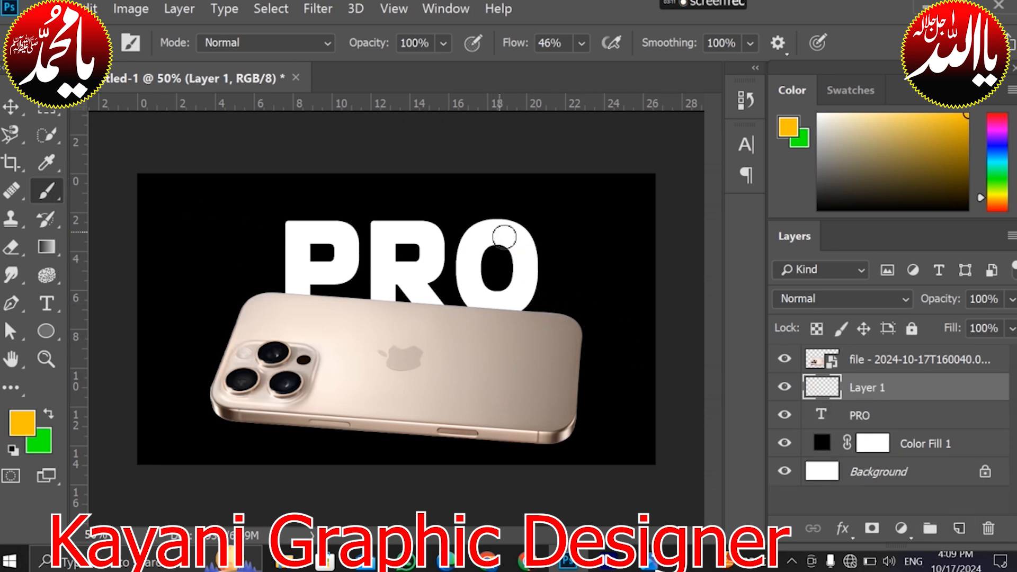
# Step: Set the brush to 100% flow and 75% opacity, undoing the test strokes on the letter O
pyautogui.moveTo(492, 231); pyautogui.dragTo(526, 255)
pyautogui.hotkey('ctrl', 'z')
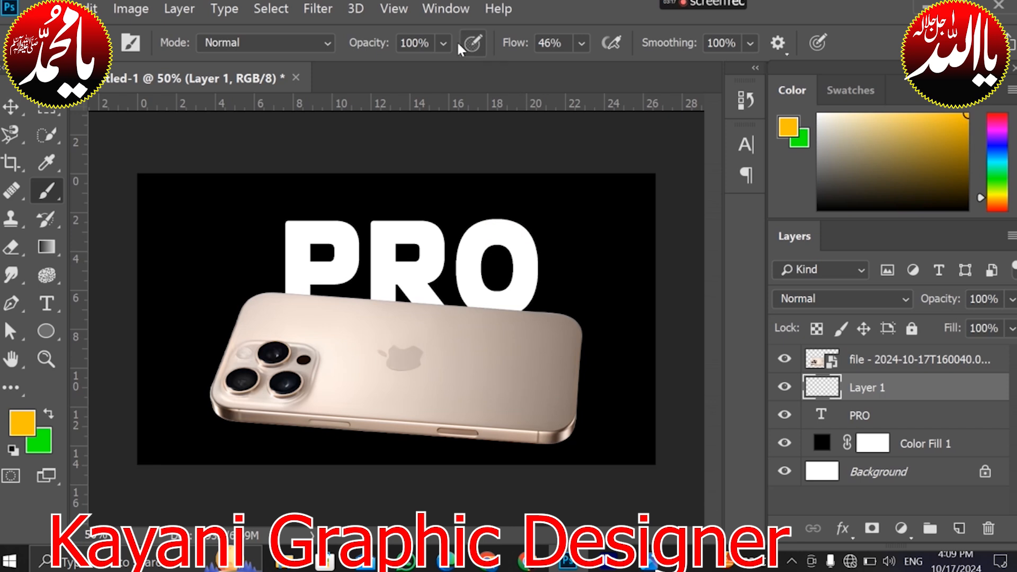
pyautogui.click(582, 44)
pyautogui.moveTo(582, 69); pyautogui.dragTo(642, 70)
pyautogui.click(443, 43)
pyautogui.moveTo(449, 70); pyautogui.dragTo(379, 72)
pyautogui.moveTo(491, 235)
pyautogui.mouseDown()
pyautogui.moveTo(530, 246)
pyautogui.moveTo(534, 284)
pyautogui.moveTo(506, 303)
pyautogui.moveTo(475, 299)
pyautogui.moveTo(464, 251)
pyautogui.moveTo(491, 225)
pyautogui.mouseUp()
pyautogui.hotkey('ctrl', 'z')
pyautogui.click(444, 44)
pyautogui.moveTo(445, 69); pyautogui.dragTo(465, 70)
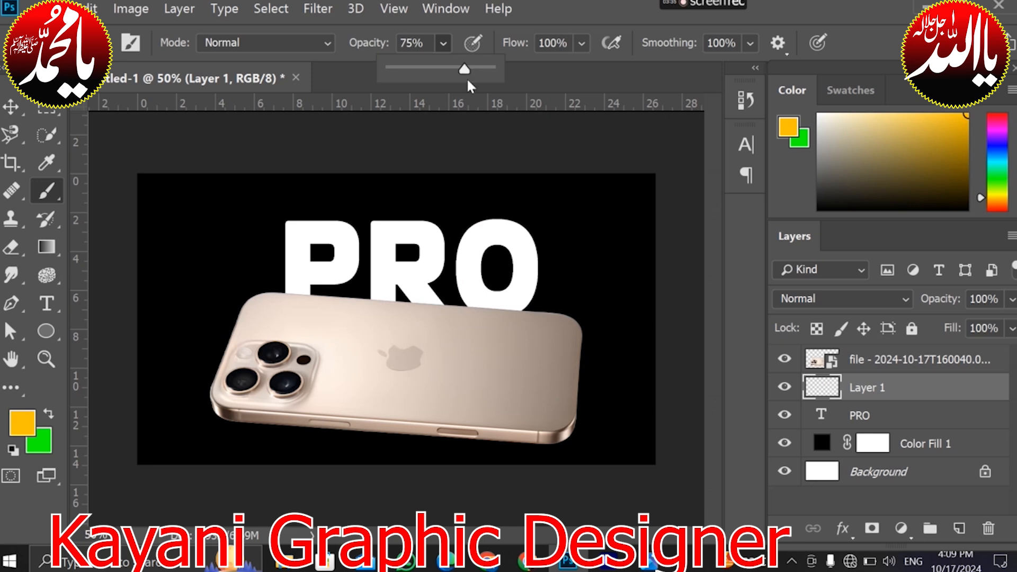
# Step: Paint soft orange-yellow brush strokes over all three PRO letters on the new layer
pyautogui.moveTo(490, 232)
pyautogui.mouseDown()
pyautogui.moveTo(525, 272)
pyautogui.moveTo(500, 305)
pyautogui.moveTo(477, 311)
pyautogui.moveTo(465, 270)
pyautogui.moveTo(480, 223)
pyautogui.mouseUp()
pyautogui.moveTo(379, 233)
pyautogui.mouseDown()
pyautogui.moveTo(434, 233)
pyautogui.moveTo(432, 250)
pyautogui.moveTo(401, 274)
pyautogui.moveTo(370, 262)
pyautogui.moveTo(379, 241)
pyautogui.moveTo(379, 311)
pyautogui.moveTo(410, 281)
pyautogui.moveTo(440, 315)
pyautogui.mouseUp()
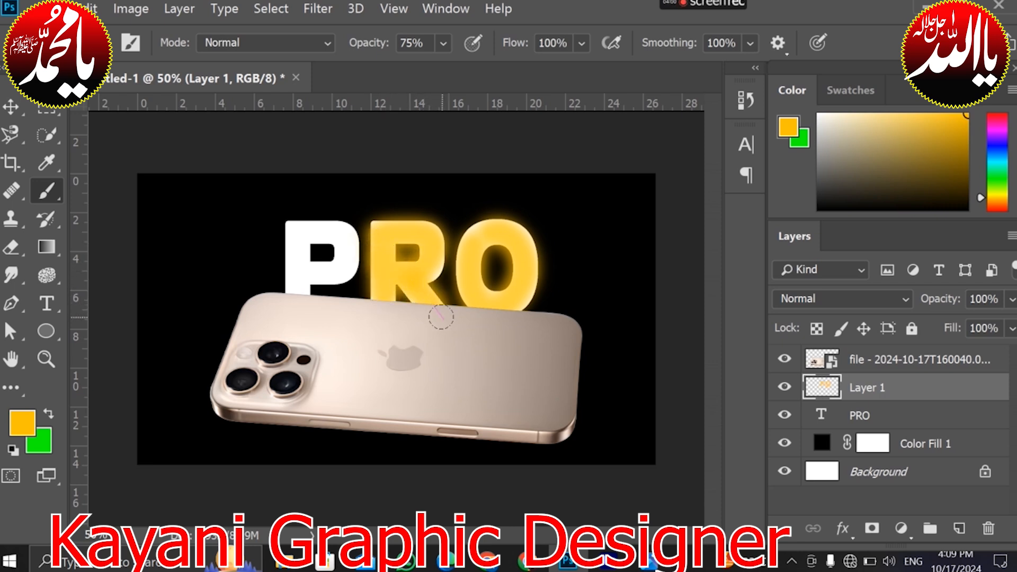
pyautogui.moveTo(296, 235)
pyautogui.mouseDown()
pyautogui.moveTo(294, 311)
pyautogui.moveTo(293, 232)
pyautogui.moveTo(319, 218)
pyautogui.moveTo(348, 232)
pyautogui.moveTo(340, 265)
pyautogui.moveTo(302, 264)
pyautogui.mouseUp()
pyautogui.press('v')
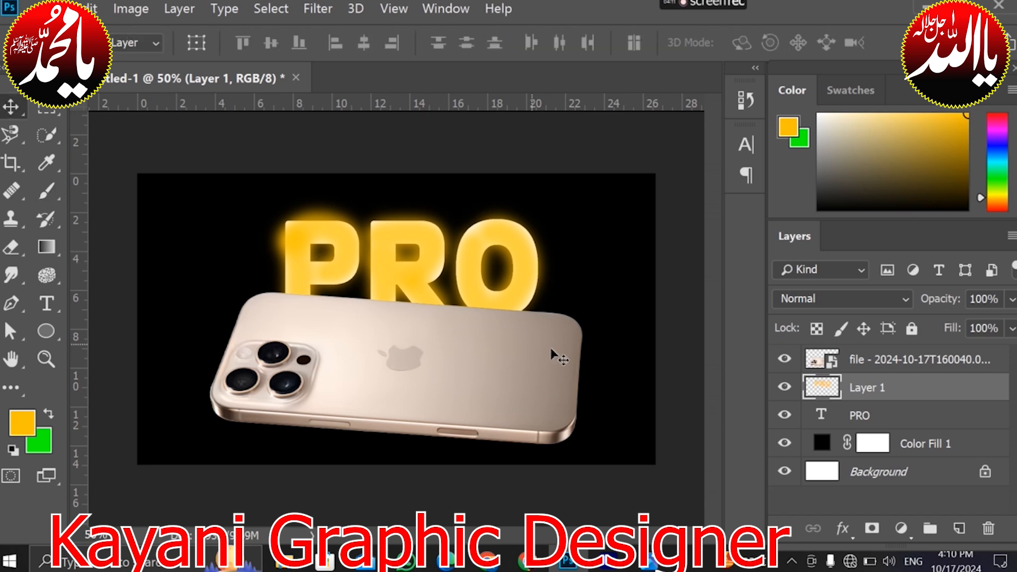
# Step: Move the painted glow layer beneath the PRO text and lower its opacity to 87%
pyautogui.moveTo(864, 386); pyautogui.dragTo(840, 420)
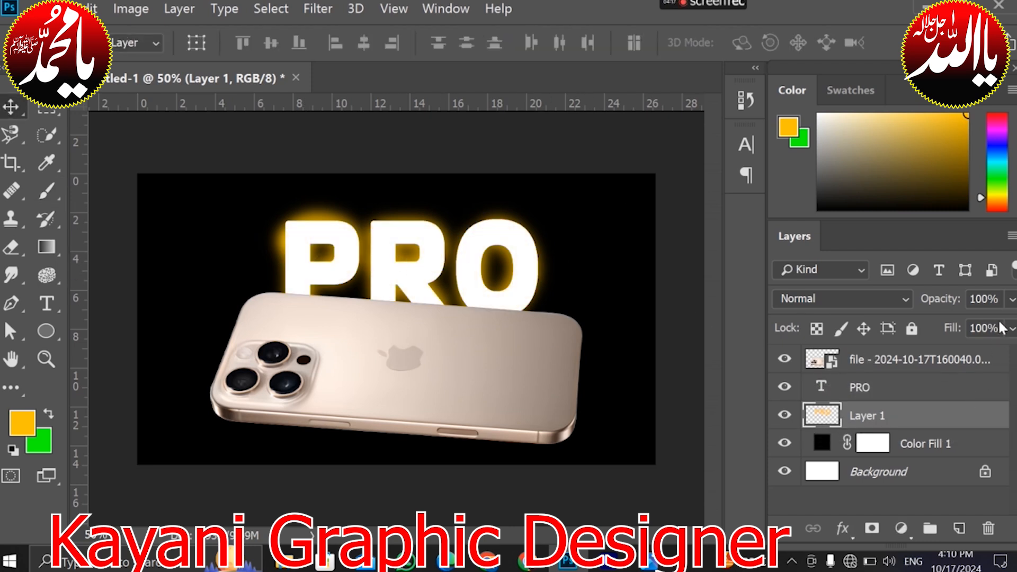
pyautogui.click(1012, 299)
pyautogui.moveTo(1011, 325)
pyautogui.mouseDown()
pyautogui.moveTo(981, 327)
pyautogui.moveTo(998, 326)
pyautogui.mouseUp()
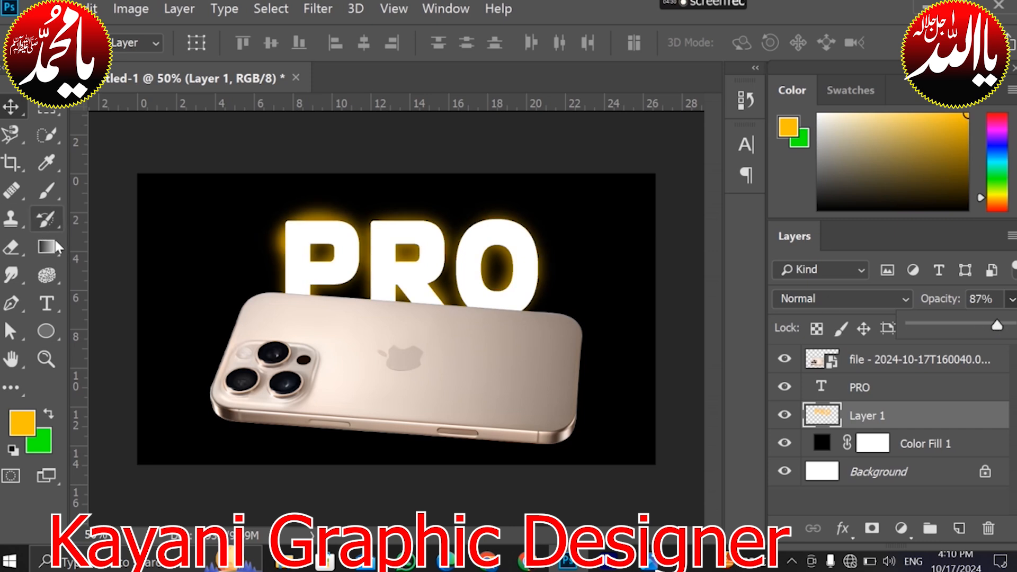
# Step: Smudge the glow around the outer edge of the letter P at 50% strength to even it out
pyautogui.click(10, 274)
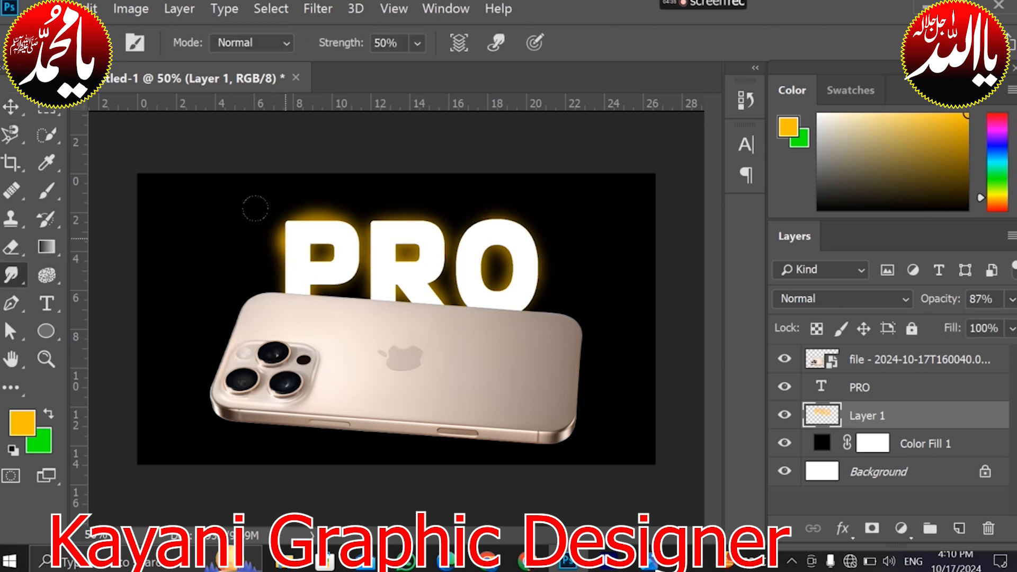
pyautogui.moveTo(259, 234)
pyautogui.mouseDown()
pyautogui.moveTo(267, 253)
pyautogui.moveTo(248, 267)
pyautogui.mouseUp()
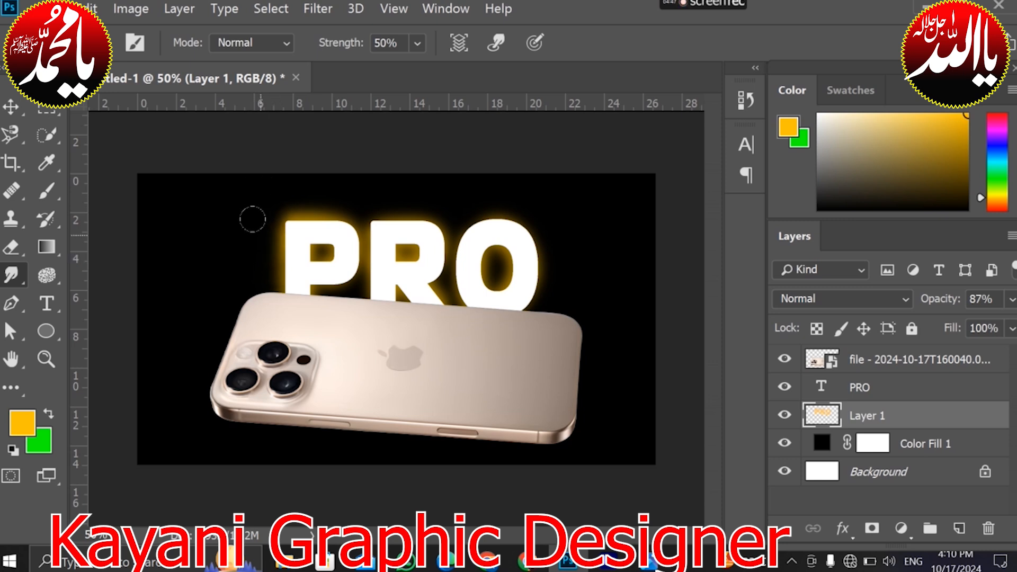
pyautogui.press('v')
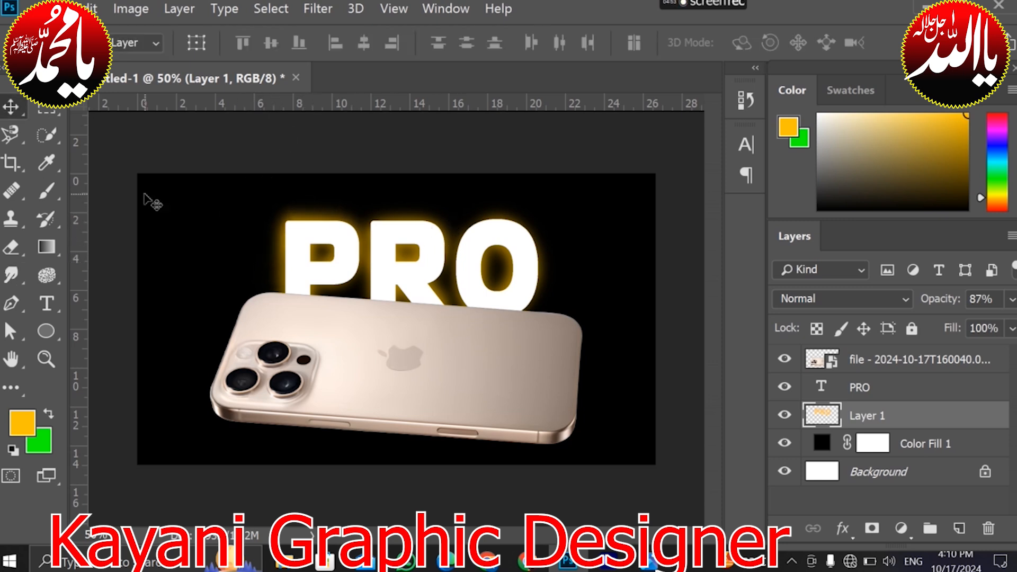
# Step: Duplicate the PRO text layer and move the text layer above the phone image
pyautogui.click(854, 390)
pyautogui.hotkey('ctrl', 'j')
pyautogui.moveTo(854, 388); pyautogui.dragTo(851, 356)
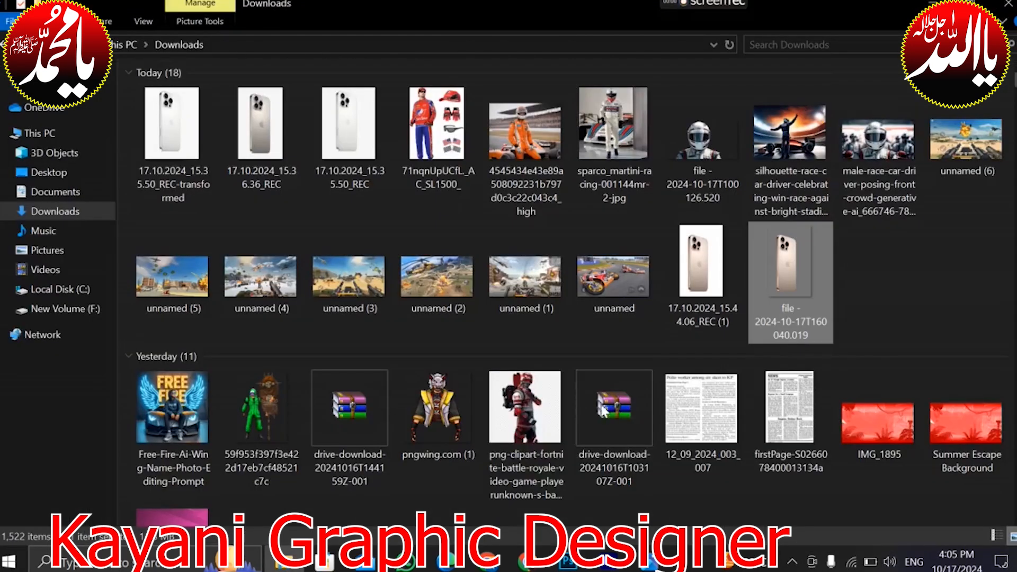
# Step: Place the phone image file - 2024-10-17T160040.019 from Downloads onto the black Photoshop canvas, turned sideways and enlarged
pyautogui.moveTo(791, 281); pyautogui.dragTo(378, 363)
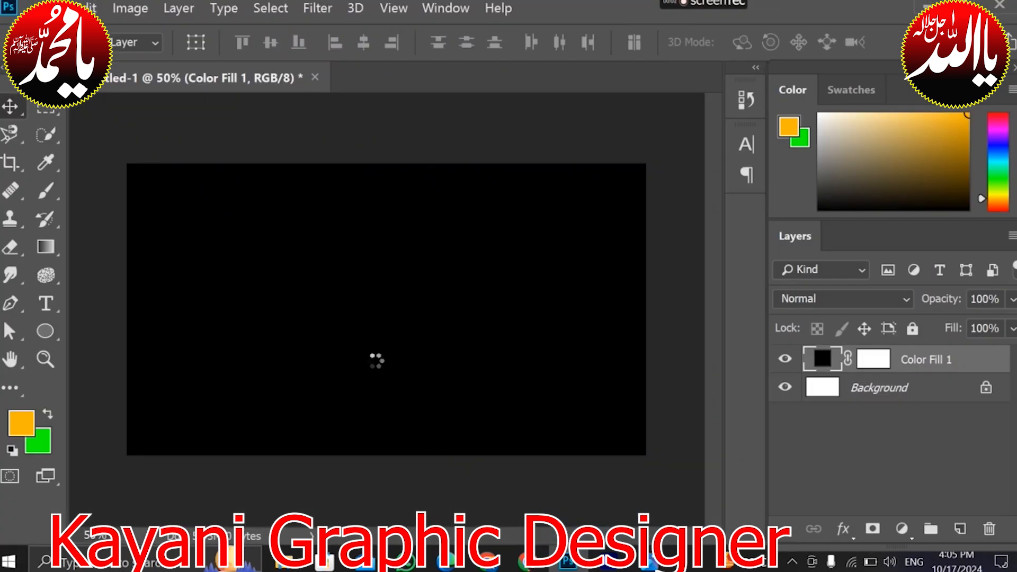
pyautogui.moveTo(257, 212); pyautogui.dragTo(159, 504)
pyautogui.moveTo(403, 345); pyautogui.dragTo(380, 313)
pyautogui.moveTo(502, 245); pyautogui.dragTo(618, 188)
pyautogui.moveTo(589, 263); pyautogui.dragTo(548, 303)
pyautogui.moveTo(577, 229); pyautogui.dragTo(647, 174)
pyautogui.moveTo(582, 265); pyautogui.dragTo(542, 274)
pyautogui.press('Return')
# Step: Resize the phone image to 71.30% width and 68.49% height and centre it in the lower part of the canvas
pyautogui.moveTo(322, 302); pyautogui.dragTo(322, 319)
pyautogui.hotkey('ctrl', 't')
pyautogui.moveTo(594, 482); pyautogui.dragTo(582, 476)
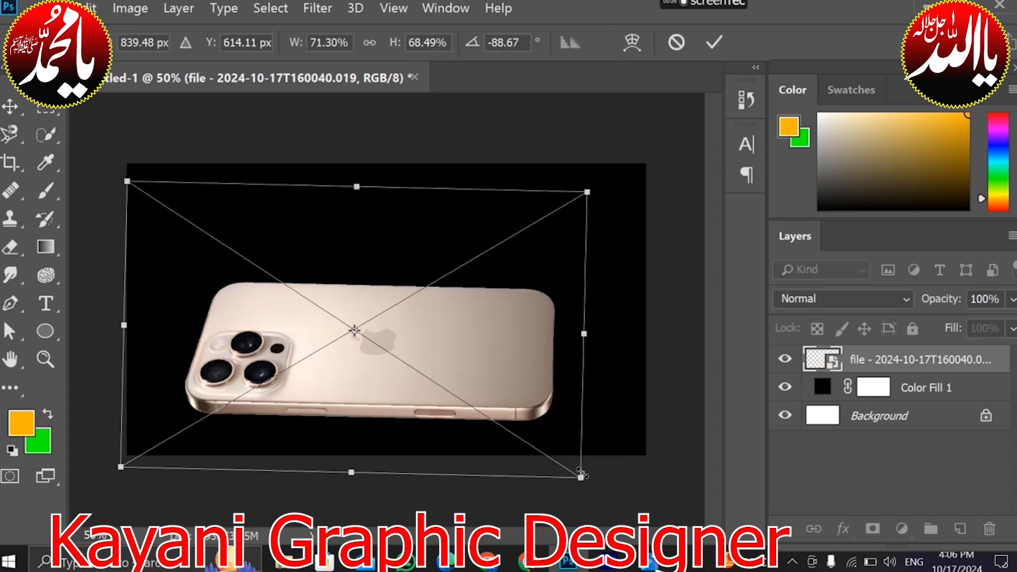
pyautogui.press('Return')
pyautogui.moveTo(477, 379); pyautogui.dragTo(494, 379)
# Step: Start a text line above the phone's camera corner and set its font to GROBOLD
pyautogui.click(45, 303)
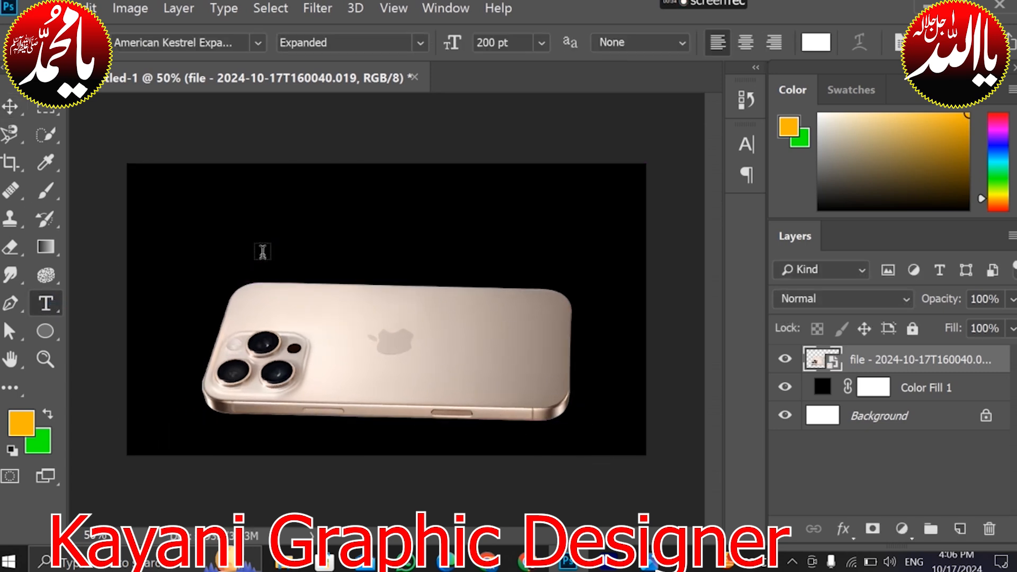
pyautogui.click(259, 253)
pyautogui.click(259, 44)
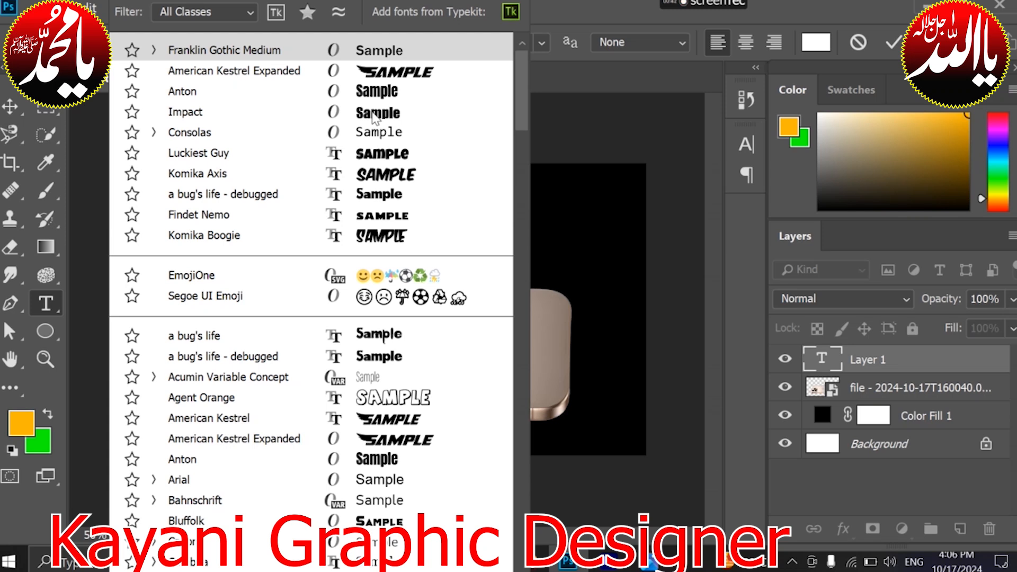
pyautogui.scroll(-1, 374, 438)
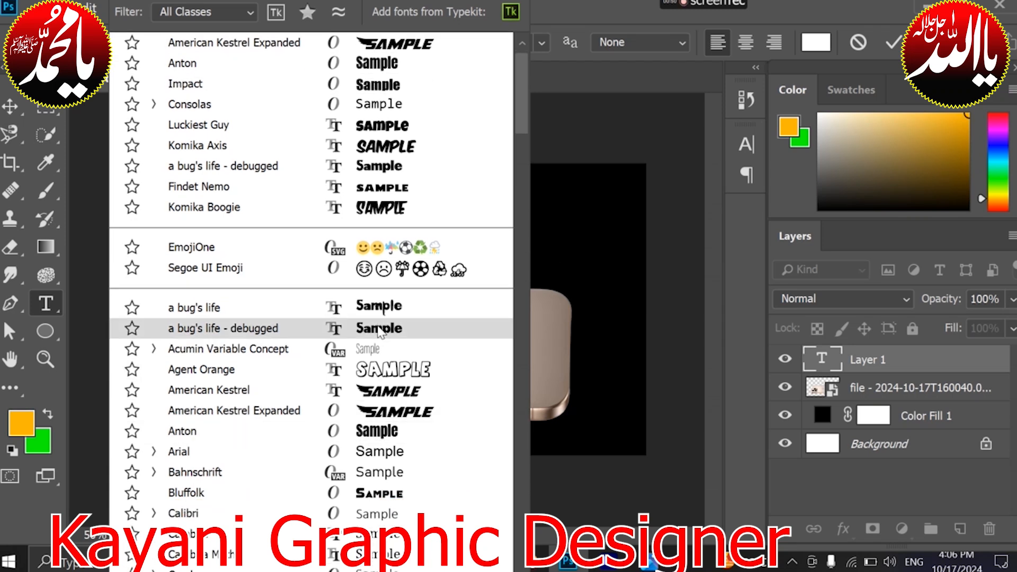
pyautogui.scroll(-4, 378, 233)
pyautogui.scroll(-8, 402, 466)
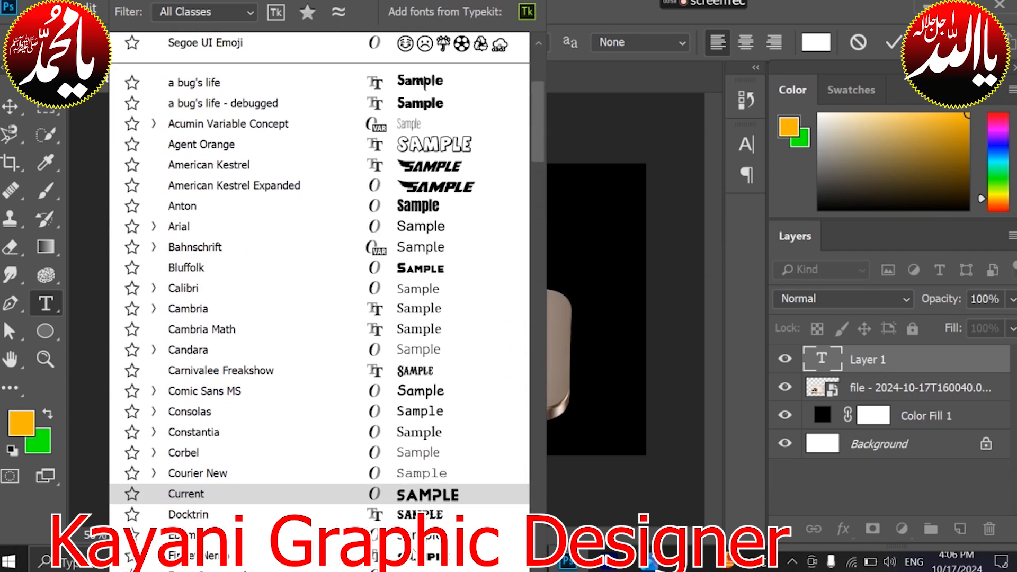
pyautogui.scroll(-1, 402, 479)
pyautogui.click(406, 477)
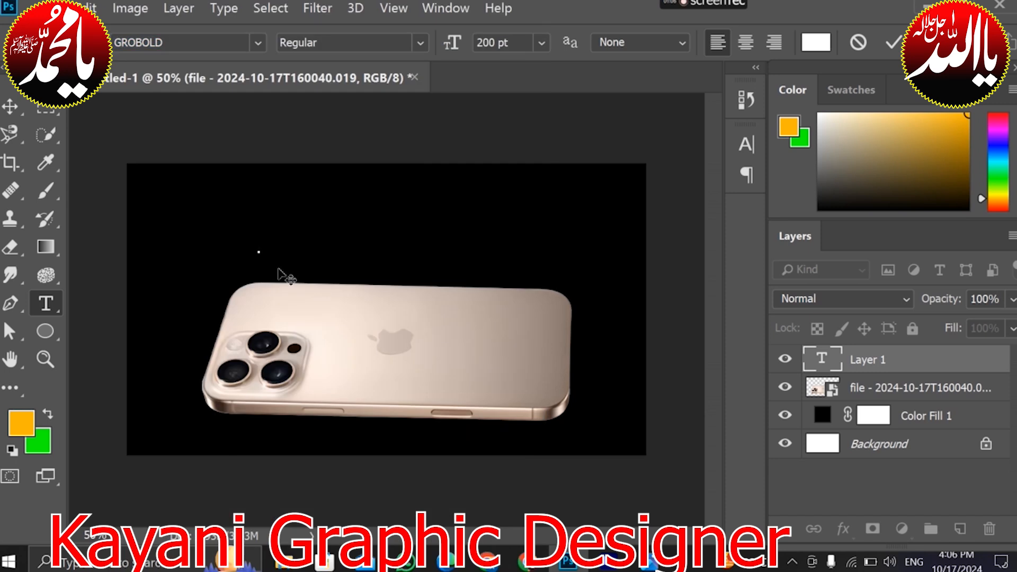
# Step: Enter the word PRO in capitals on the text line and commit it
pyautogui.write('pr')
pyautogui.press('BackSpace')
pyautogui.press('BackSpace')
pyautogui.write('P')
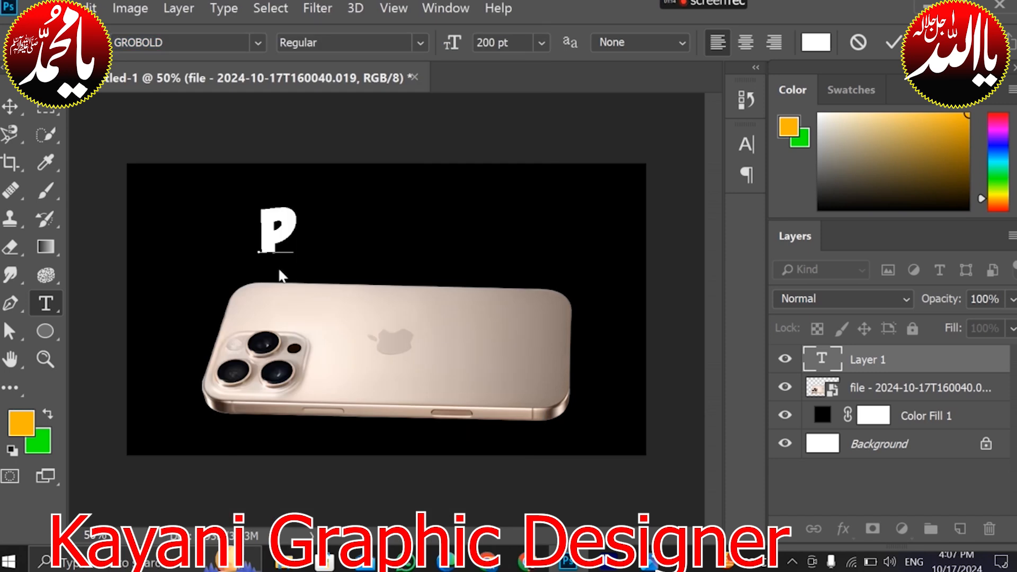
pyautogui.write('RO')
pyautogui.hotkey('ctrl', 'Return')
# Step: Scale the PRO text to 202.49% width and 218.87% height and centre it horizontally over the phone
pyautogui.press('v')
pyautogui.hotkey('ctrl', 't')
pyautogui.moveTo(373, 202); pyautogui.dragTo(444, 164)
pyautogui.moveTo(444, 262); pyautogui.dragTo(489, 297)
pyautogui.moveTo(465, 267); pyautogui.dragTo(478, 294)
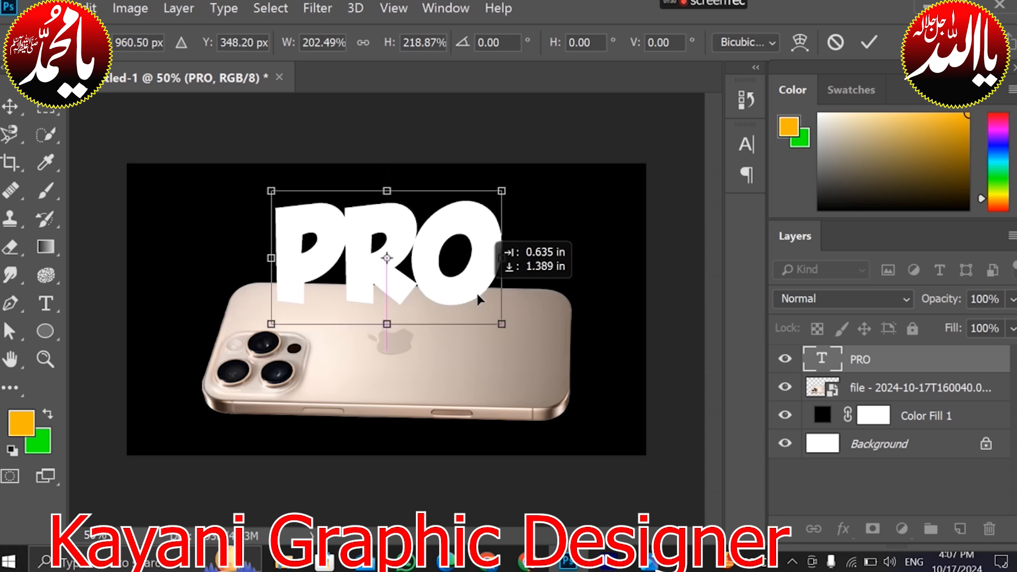
# Step: Select the whole PRO text for editing and set its font to Anton
pyautogui.click(46, 304)
pyautogui.click(317, 221)
pyautogui.click(304, 228)
pyautogui.hotkey('ctrl', 'a')
pyautogui.click(263, 42)
pyautogui.scroll(10, 451, 357)
pyautogui.click(408, 111)
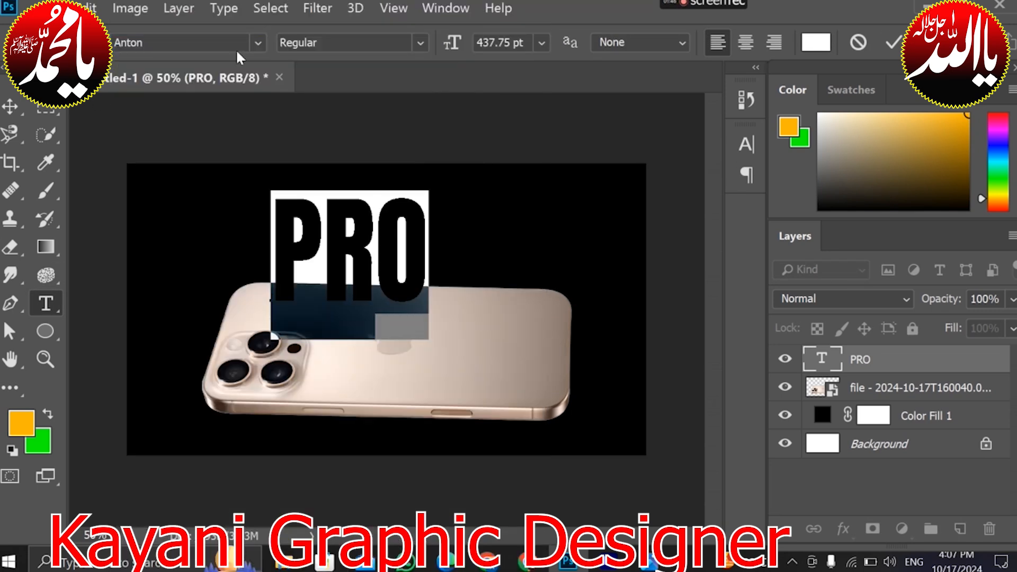
# Step: Switch the PRO text's font to Bluffolk and finish editing the text
pyautogui.click(258, 43)
pyautogui.click(228, 69)
pyautogui.click(258, 43)
pyautogui.scroll(-8, 428, 355)
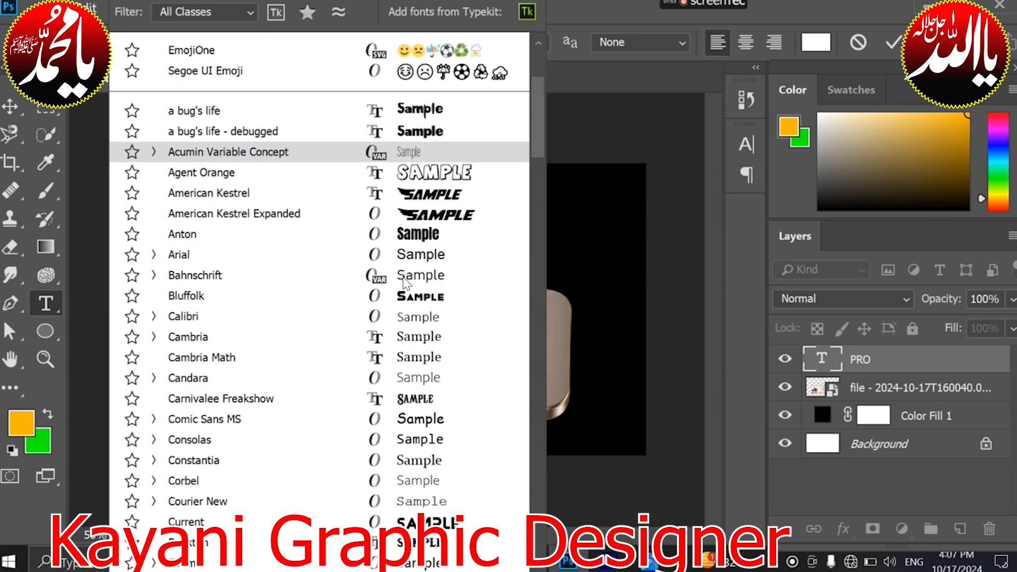
pyautogui.click(405, 295)
pyautogui.click(10, 106)
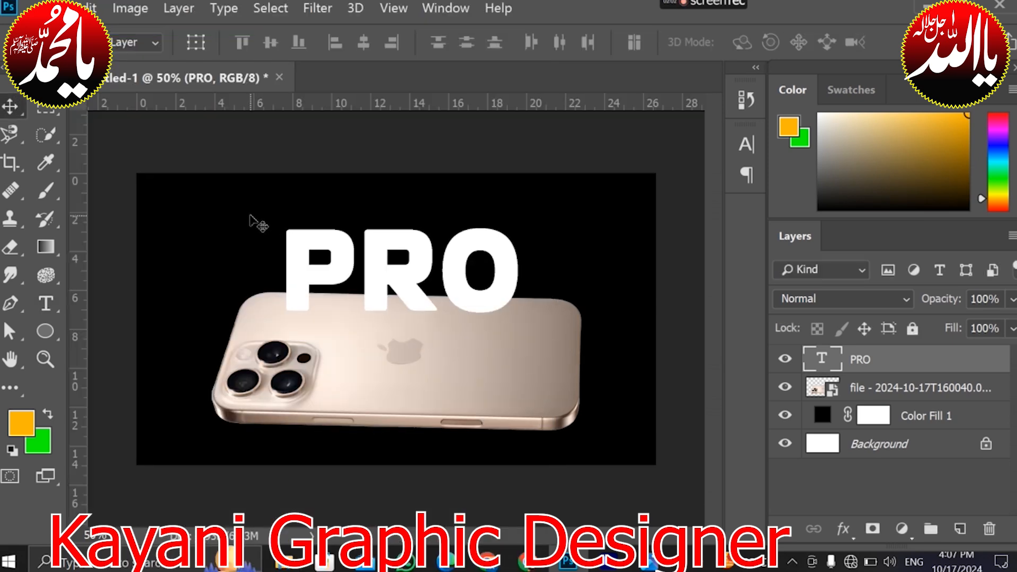
# Step: Enlarge the PRO text slightly and shift the phone image a little down below it
pyautogui.hotkey('ctrl', 't')
pyautogui.moveTo(527, 210)
pyautogui.mouseDown()
pyautogui.moveTo(556, 188)
pyautogui.moveTo(537, 200)
pyautogui.mouseUp()
pyautogui.press('Return')
pyautogui.moveTo(473, 383); pyautogui.dragTo(440, 347)
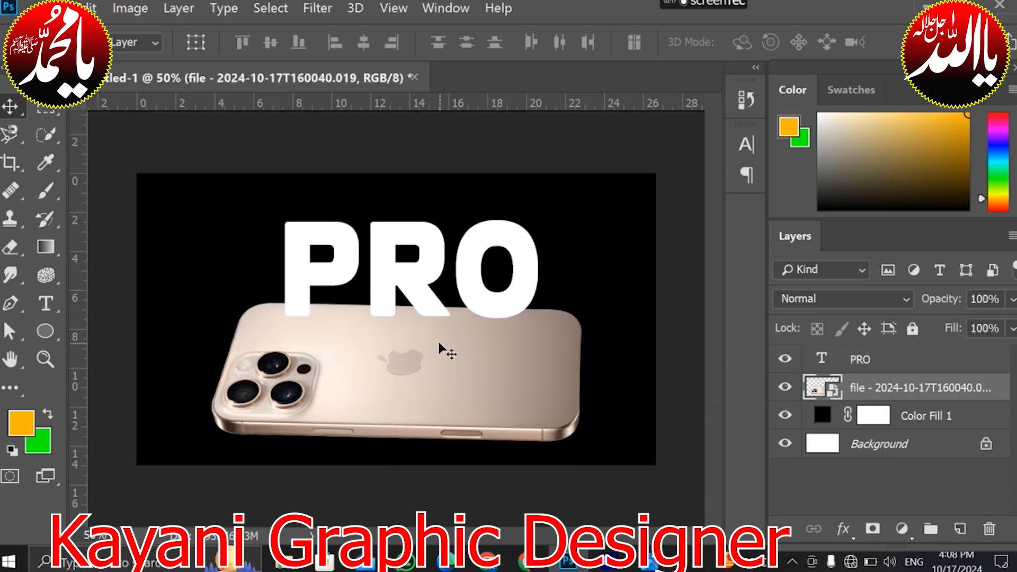
# Step: Rotate the phone image to -85.22°, nudge it upward towards the PRO text, and apply the transform
pyautogui.hotkey('ctrl', 't')
pyautogui.moveTo(629, 291); pyautogui.dragTo(629, 307)
pyautogui.press('Up')
pyautogui.press('Up')
pyautogui.press('Up')
pyautogui.press('Up')
pyautogui.press('Up')
pyautogui.press('Up')
pyautogui.press('Up')
pyautogui.press('Up')
pyautogui.press('Right')
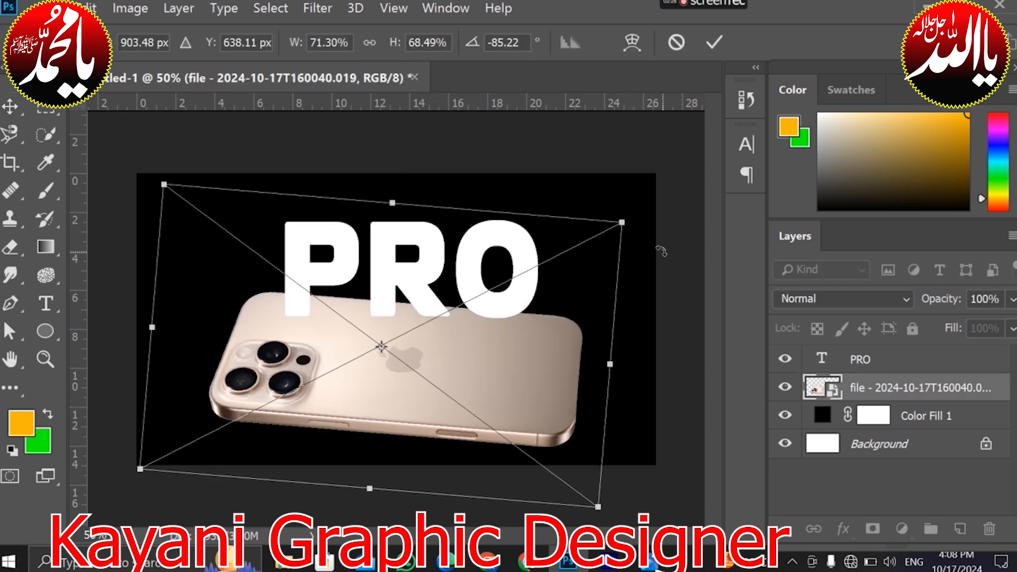
pyautogui.press('Return')
# Step: Nudge the PRO text up slightly and place its layer behind the phone image
pyautogui.moveTo(412, 282); pyautogui.dragTo(412, 280)
pyautogui.moveTo(877, 360); pyautogui.dragTo(872, 404)
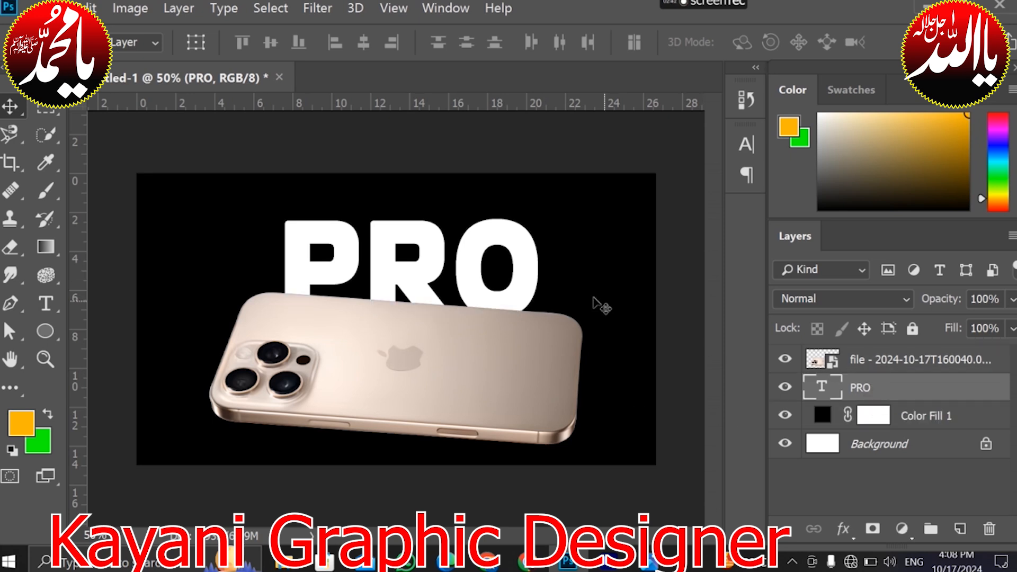
# Step: Set the brush to 46% flow with an orange-yellow foreground colour and add a new layer above the PRO text
pyautogui.click(46, 195)
pyautogui.click(582, 46)
pyautogui.moveTo(580, 70); pyautogui.dragTo(602, 70)
pyautogui.click(31, 427)
pyautogui.moveTo(719, 216)
pyautogui.mouseDown()
pyautogui.moveTo(715, 293)
pyautogui.moveTo(717, 192)
pyautogui.mouseUp()
pyautogui.click(897, 111)
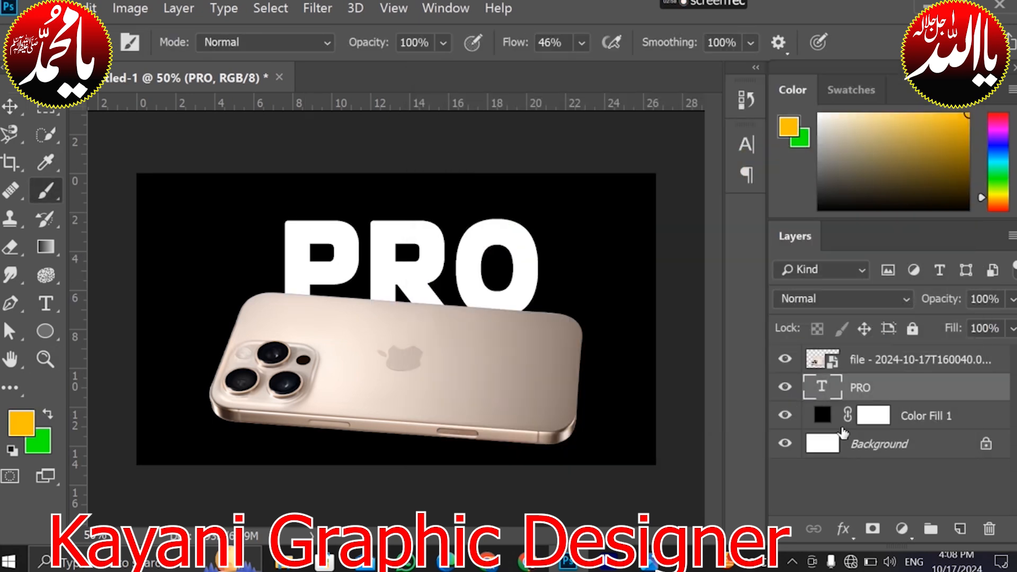
pyautogui.click(960, 529)
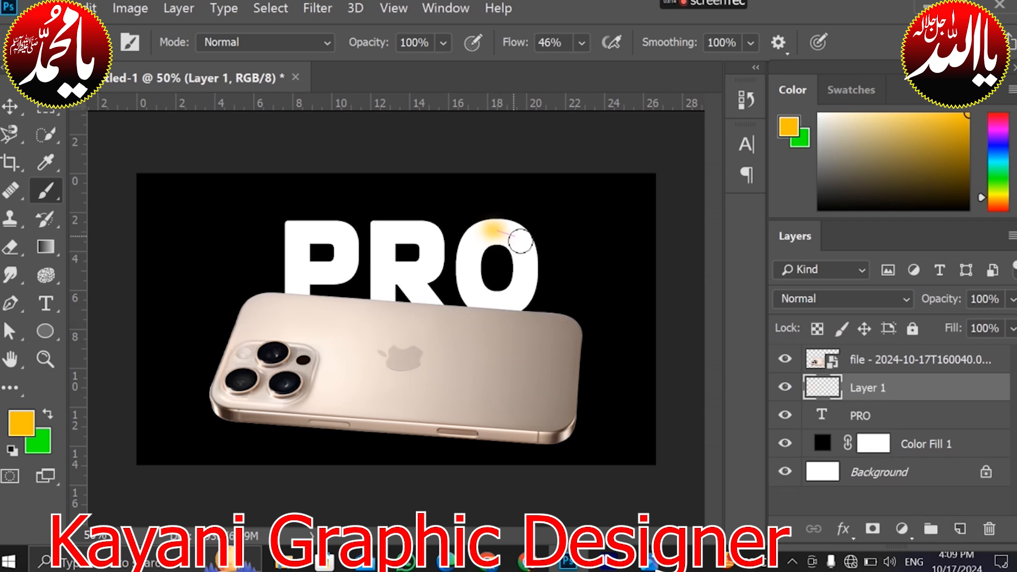
# Step: Undo the test stroke on the O and set the brush to 100% flow and 45% opacity
pyautogui.hotkey('ctrl', 'z')
pyautogui.click(582, 47)
pyautogui.moveTo(582, 70); pyautogui.dragTo(641, 70)
pyautogui.click(444, 47)
pyautogui.moveTo(450, 69); pyautogui.dragTo(377, 70)
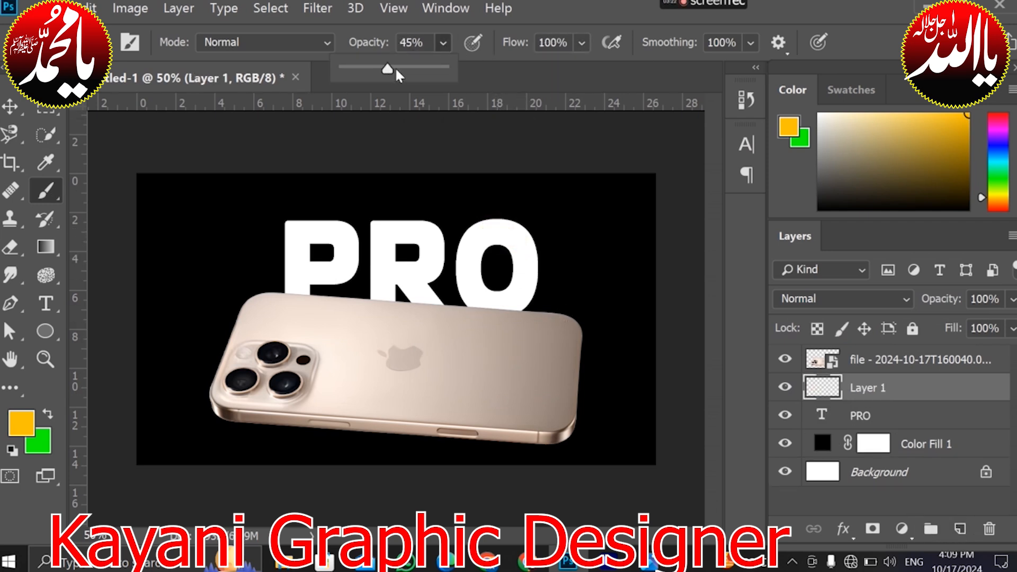
# Step: Set the brush opacity to 75% and paint orange-yellow over the PRO letters on the new layer
pyautogui.moveTo(491, 235)
pyautogui.mouseDown()
pyautogui.moveTo(527, 249)
pyautogui.moveTo(483, 295)
pyautogui.moveTo(466, 236)
pyautogui.moveTo(466, 260)
pyautogui.mouseUp()
pyautogui.hotkey('ctrl', 'z')
pyautogui.click(443, 42)
pyautogui.moveTo(451, 70); pyautogui.dragTo(464, 125)
pyautogui.moveTo(495, 227)
pyautogui.mouseDown()
pyautogui.moveTo(537, 281)
pyautogui.moveTo(466, 302)
pyautogui.moveTo(456, 249)
pyautogui.moveTo(477, 217)
pyautogui.mouseUp()
pyautogui.moveTo(375, 238)
pyautogui.mouseDown()
pyautogui.moveTo(420, 233)
pyautogui.moveTo(439, 259)
pyautogui.moveTo(390, 268)
pyautogui.moveTo(382, 289)
pyautogui.moveTo(443, 308)
pyautogui.mouseUp()
pyautogui.moveTo(305, 228)
pyautogui.mouseDown()
pyautogui.moveTo(293, 311)
pyautogui.moveTo(331, 225)
pyautogui.moveTo(360, 265)
pyautogui.moveTo(318, 276)
pyautogui.mouseUp()
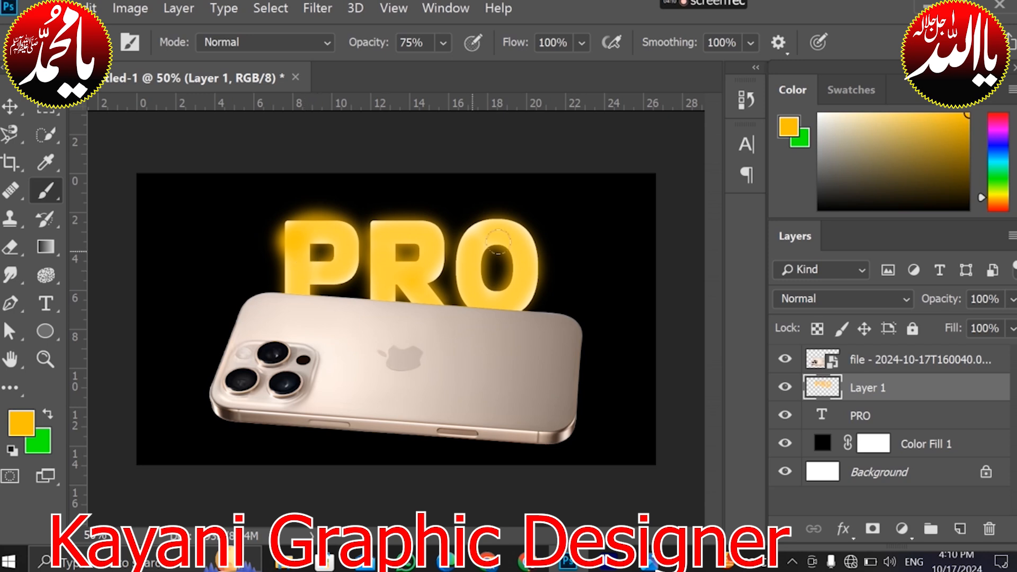
# Step: Move the painted layer below the PRO text and set its opacity to 87%
pyautogui.press('v')
pyautogui.moveTo(863, 424); pyautogui.dragTo(864, 428)
pyautogui.moveTo(1012, 299); pyautogui.dragTo(999, 328)
# Step: Smudge the painted glow around the PRO letters and duplicate the PRO text layer
pyautogui.click(11, 275)
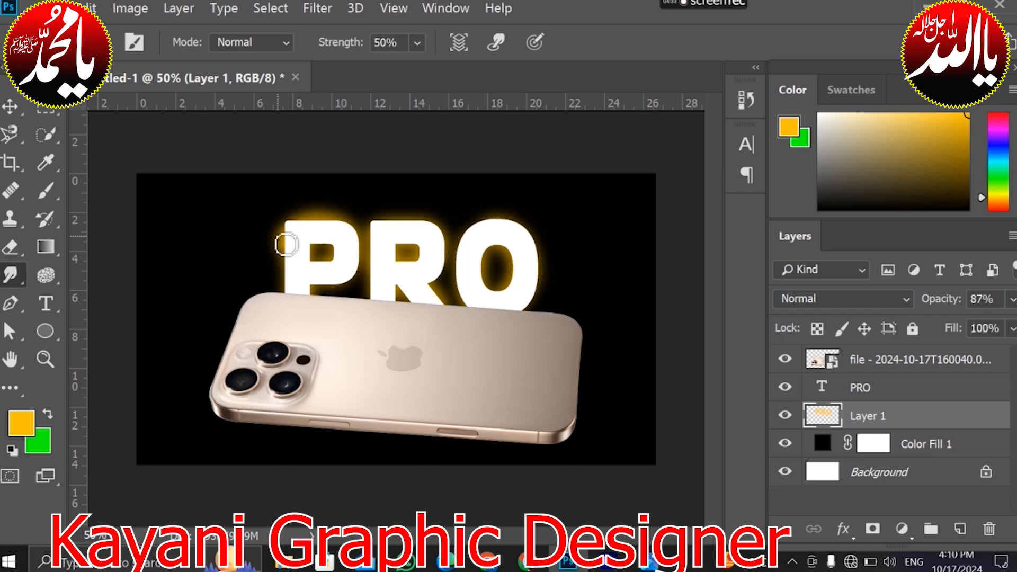
pyautogui.moveTo(264, 233)
pyautogui.mouseDown()
pyautogui.moveTo(249, 266)
pyautogui.moveTo(249, 192)
pyautogui.mouseUp()
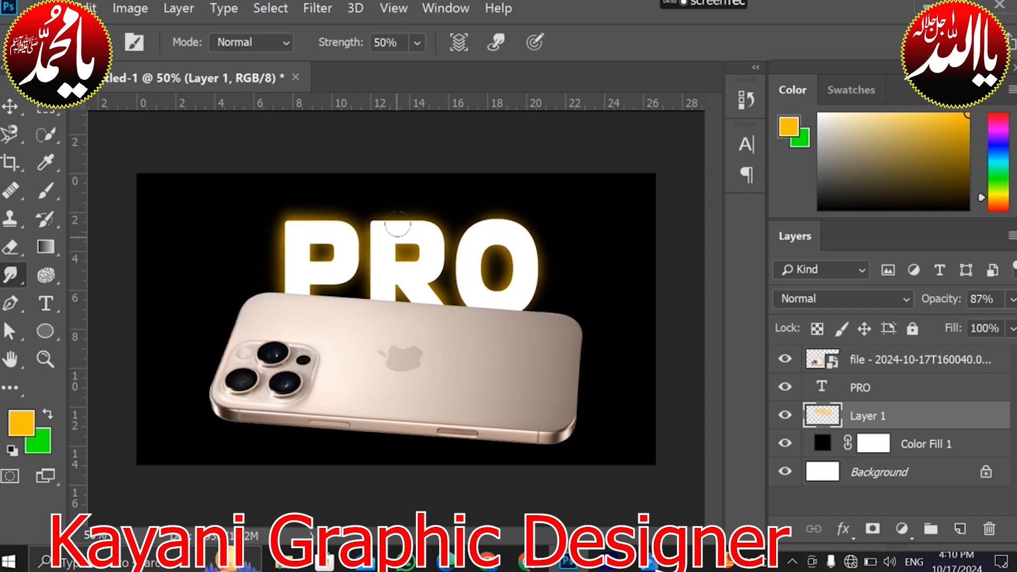
pyautogui.press('v')
pyautogui.click(860, 387)
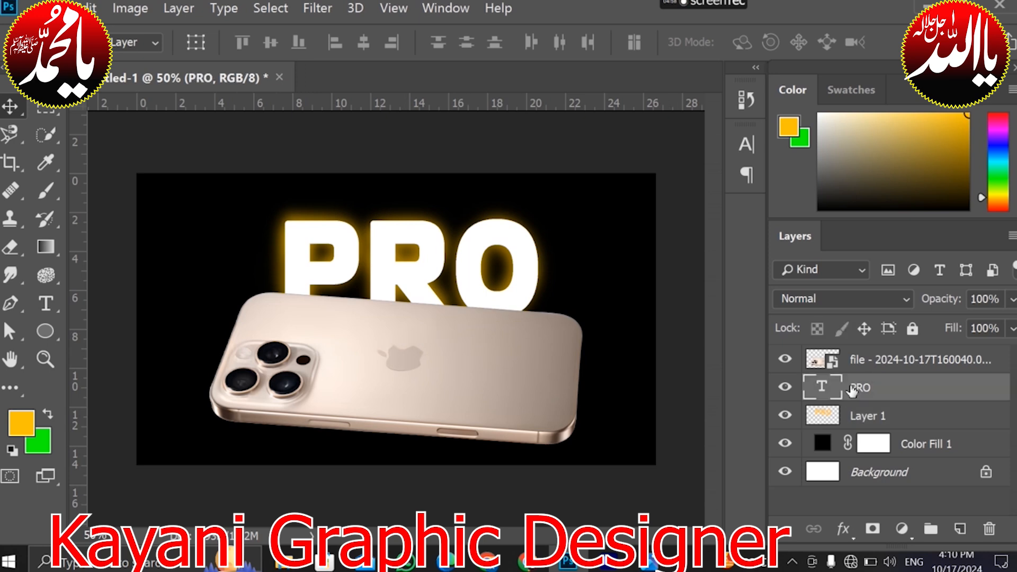
pyautogui.hotkey('ctrl', 'j')
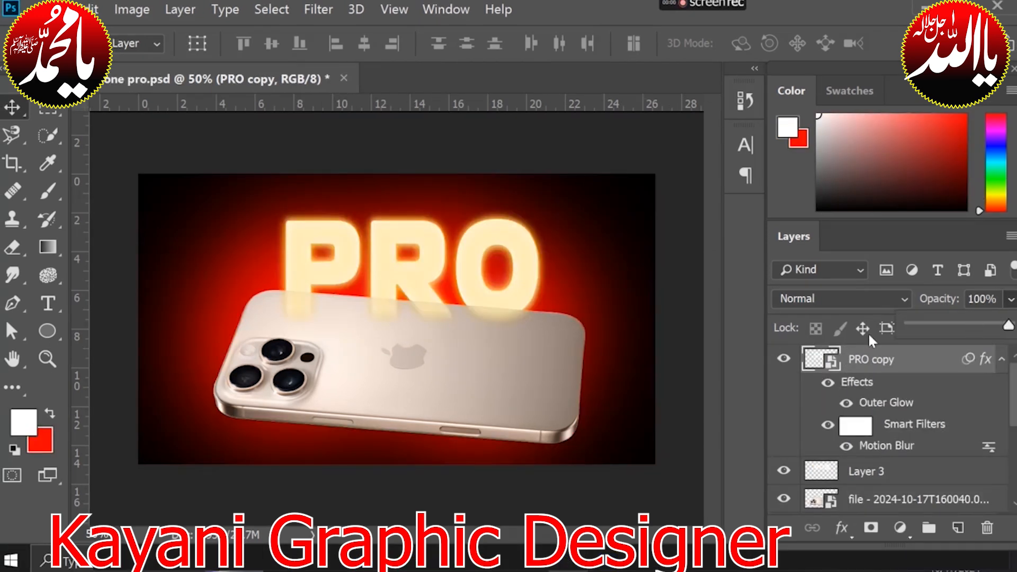
# Step: Examine the layer stack, including the outer glow and motion blur on the PRO copy and the effects on the PRO text
pyautogui.scroll(-2, 809, 446)
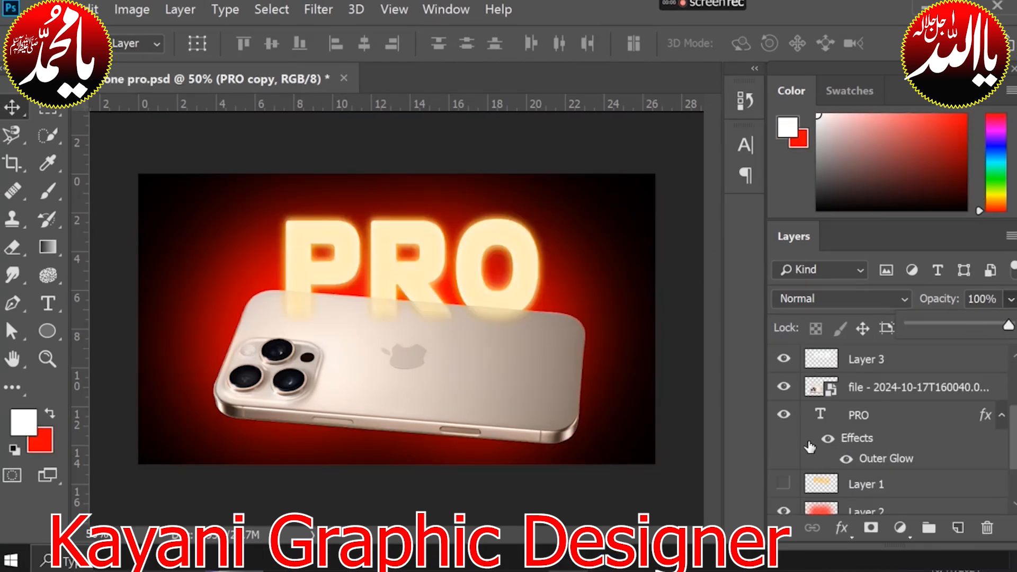
pyautogui.scroll(-2, 827, 408)
pyautogui.scroll(4, 861, 432)
pyautogui.scroll(-4, 861, 432)
pyautogui.scroll(3, 854, 448)
pyautogui.click(861, 459)
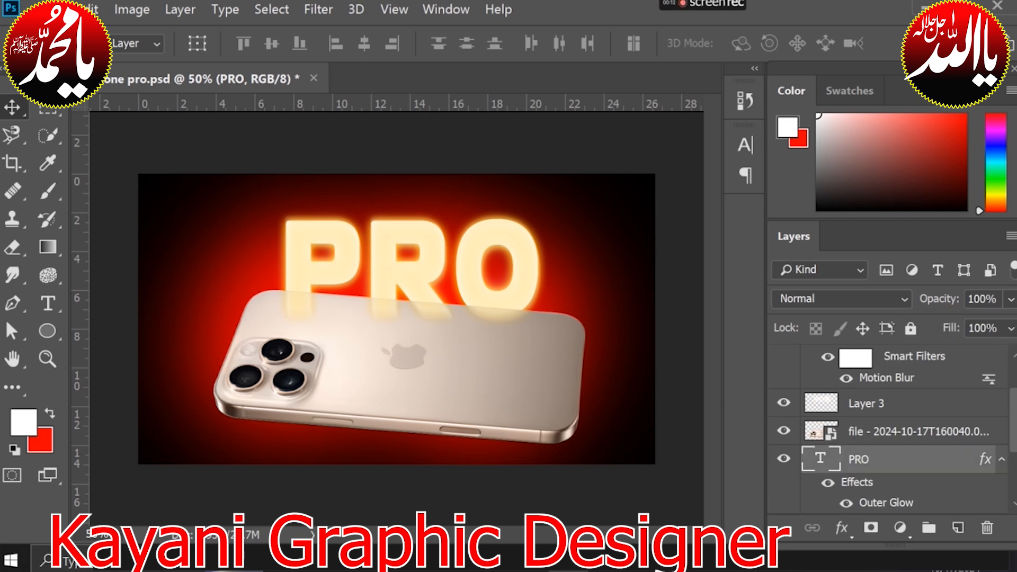
pyautogui.scroll(2, 882, 445)
pyautogui.click(871, 361)
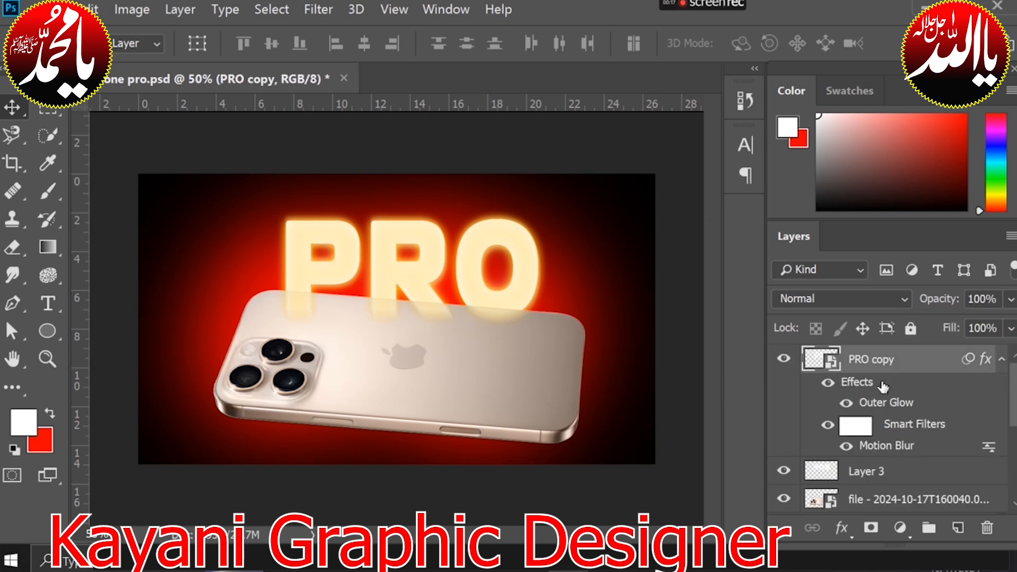
pyautogui.scroll(-2, 903, 418)
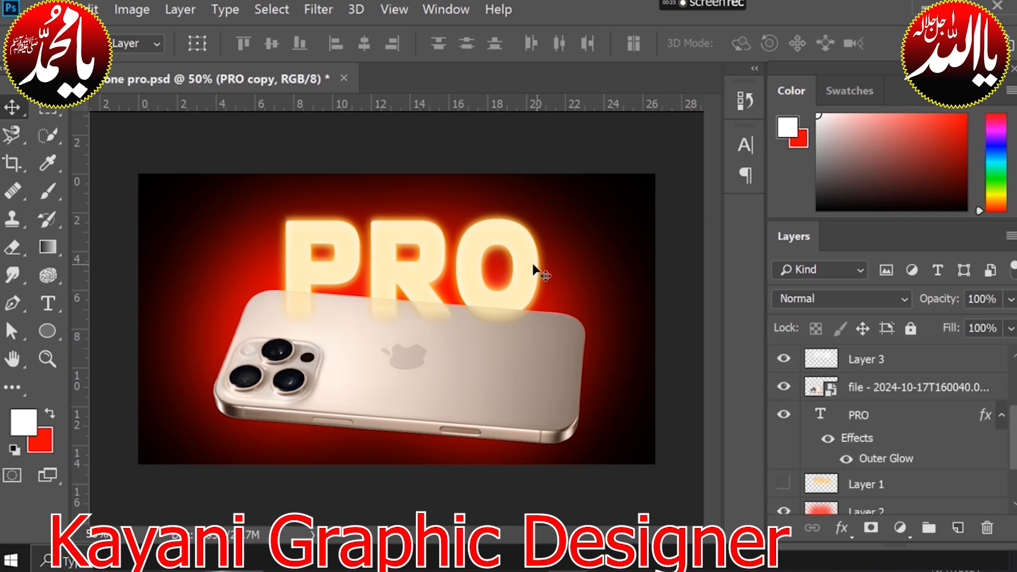
pyautogui.scroll(-2, 863, 431)
pyautogui.scroll(5, 863, 431)
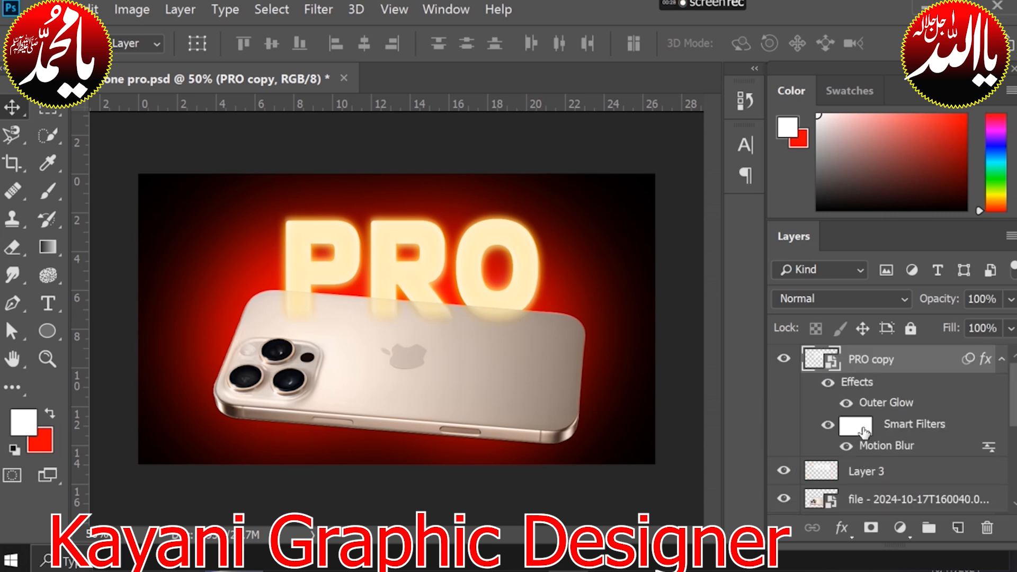
pyautogui.doubleClick(874, 362)
pyautogui.click(936, 365)
# Step: Duplicate the PRO text layer, place the copy at the top of the layer stack, and set its opacity to 18%
pyautogui.scroll(-2, 874, 402)
pyautogui.click(858, 415)
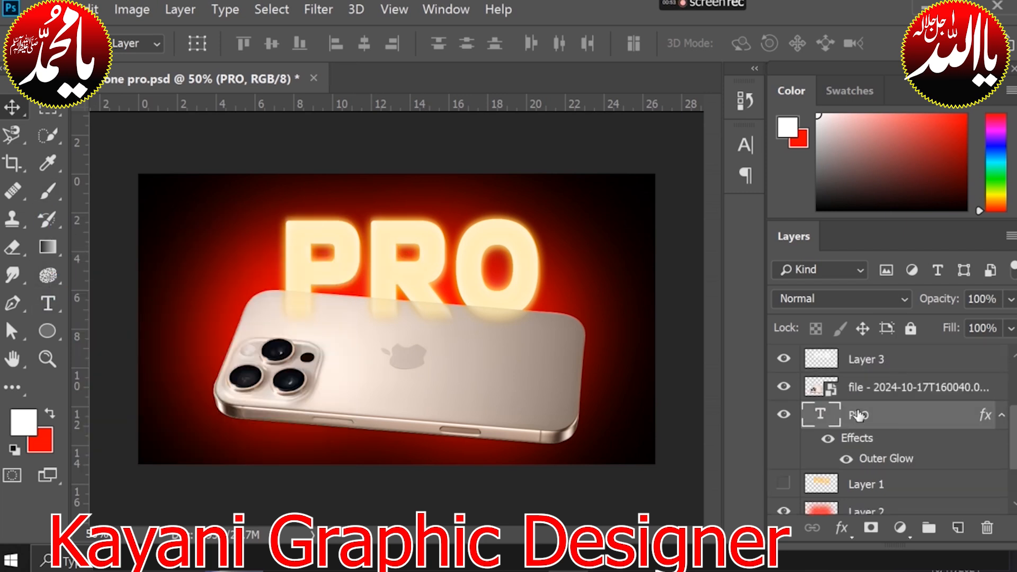
pyautogui.hotkey('ctrl', 'j')
pyautogui.moveTo(875, 416); pyautogui.dragTo(856, 352)
pyautogui.click(1011, 299)
pyautogui.moveTo(998, 331); pyautogui.dragTo(928, 324)
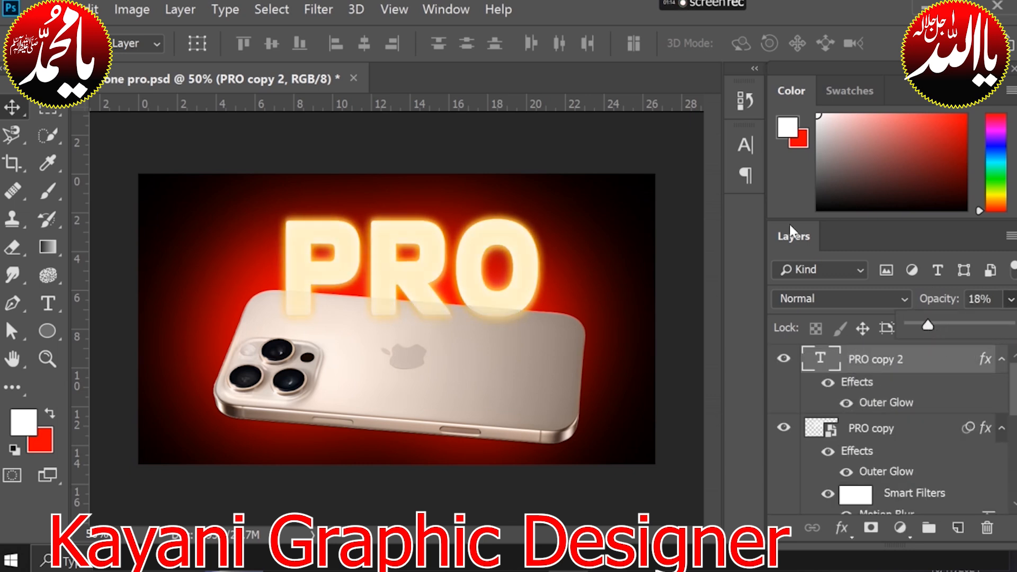
# Step: Convert the top PRO copy to a smart object and apply a motion blur with angle -57° and distance 57 pixels
pyautogui.rightClick(877, 361)
pyautogui.click(923, 361)
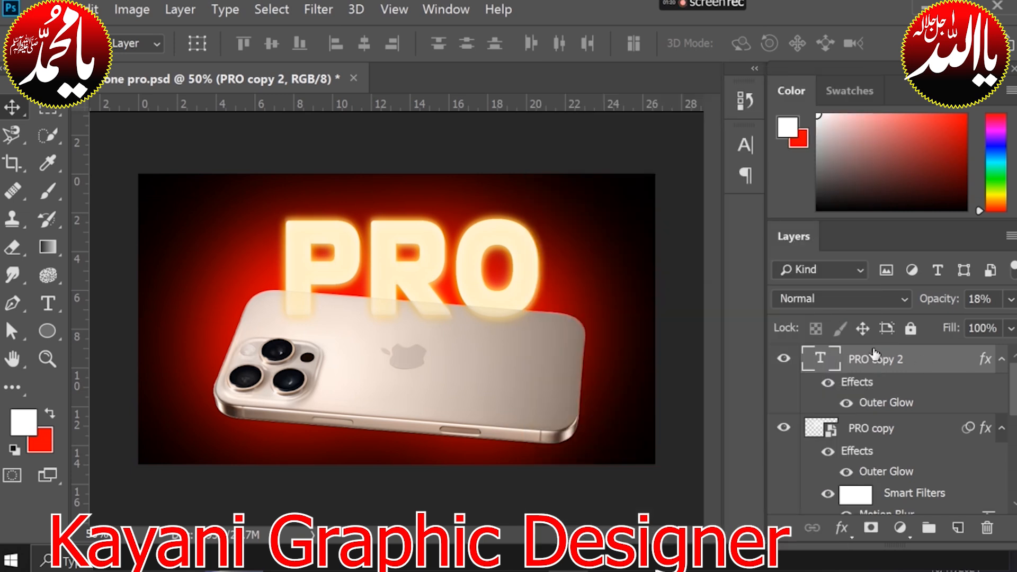
pyautogui.click(317, 9)
pyautogui.moveTo(322, 184)
pyautogui.click(567, 275)
pyautogui.click(390, 233)
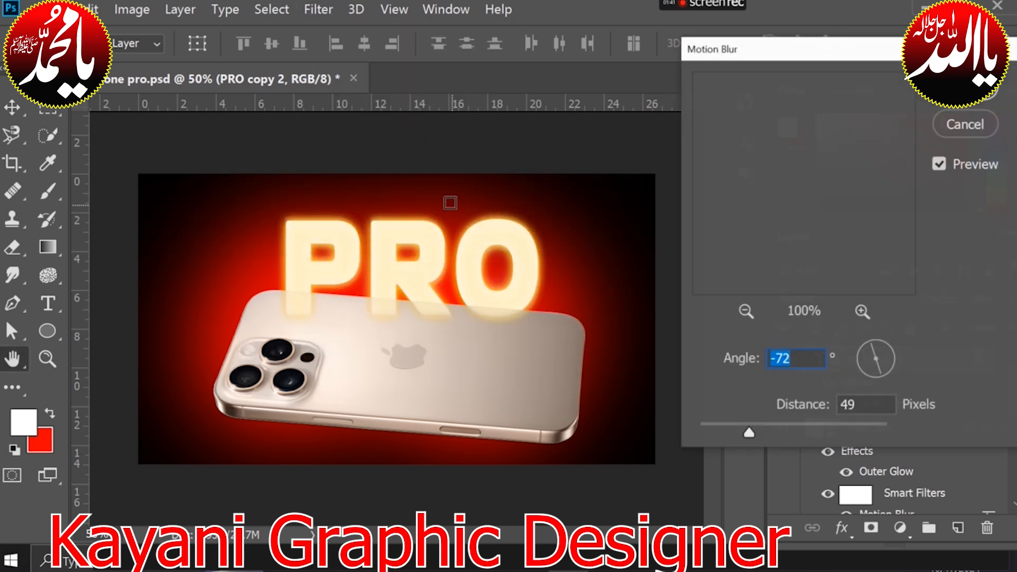
pyautogui.click(780, 426)
pyautogui.moveTo(738, 430); pyautogui.dragTo(752, 430)
pyautogui.click(873, 344)
pyautogui.moveTo(872, 340); pyautogui.dragTo(865, 342)
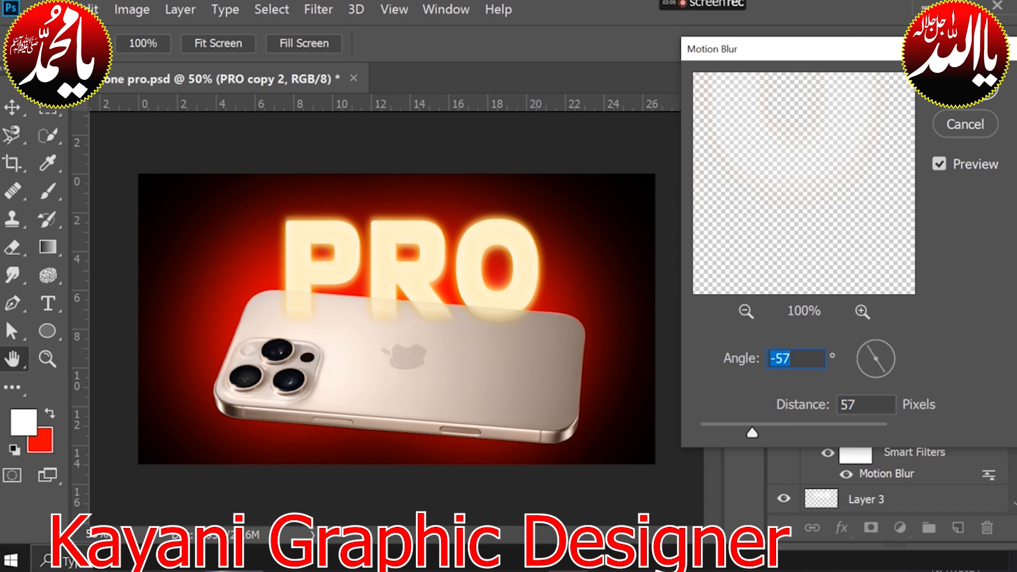
pyautogui.click(966, 91)
# Step: Add a yellow solid colour fill layer directly above the phone image
pyautogui.click(416, 371)
pyautogui.click(899, 528)
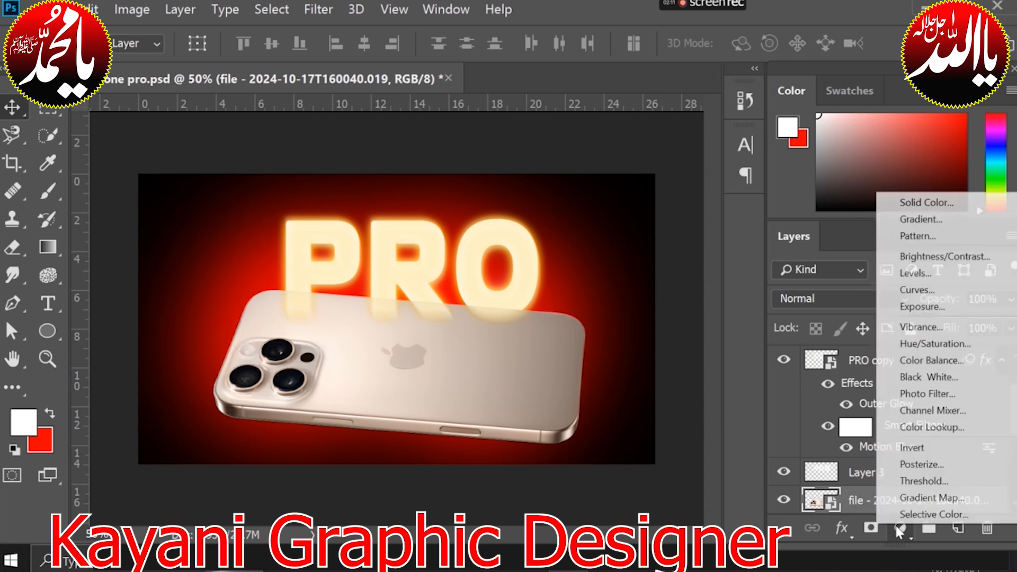
pyautogui.click(931, 205)
pyautogui.click(720, 280)
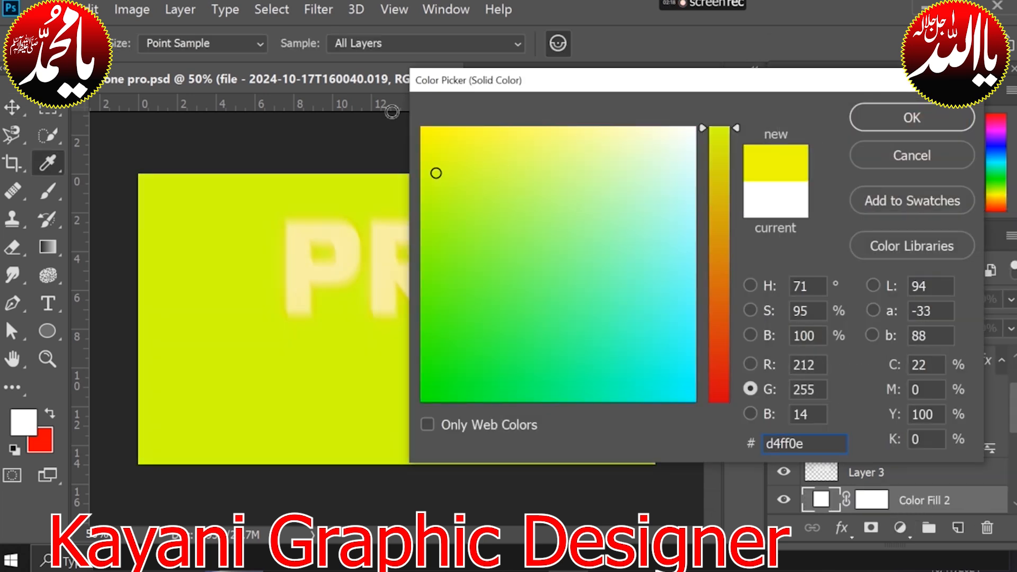
pyautogui.moveTo(717, 205); pyautogui.dragTo(717, 190)
pyautogui.moveTo(711, 164)
pyautogui.mouseDown()
pyautogui.moveTo(713, 148)
pyautogui.moveTo(715, 186)
pyautogui.moveTo(719, 150)
pyautogui.mouseUp()
pyautogui.click(894, 126)
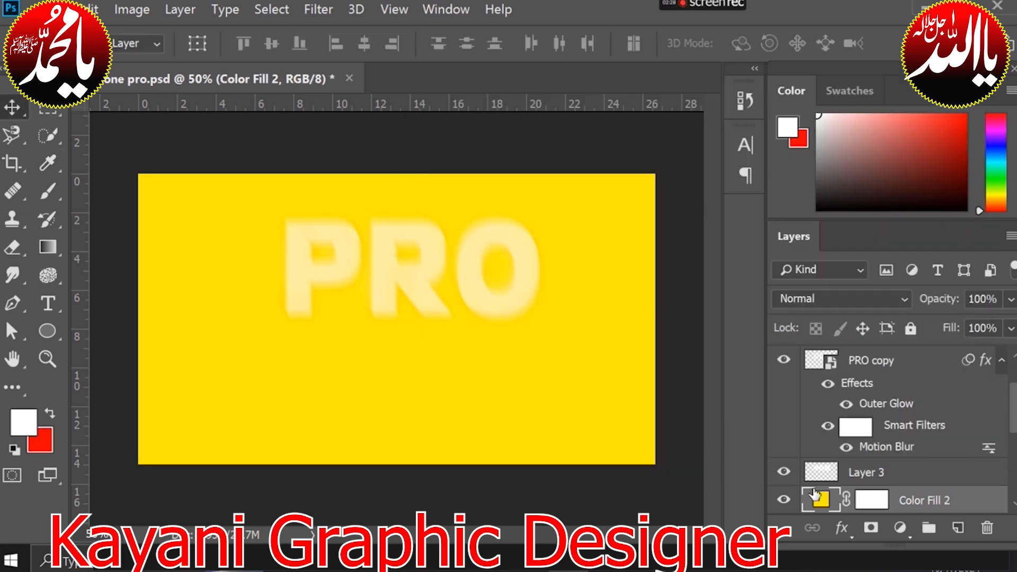
# Step: Clip the yellow fill layer to the phone image and invert its layer mask to black
pyautogui.scroll(-2, 826, 477)
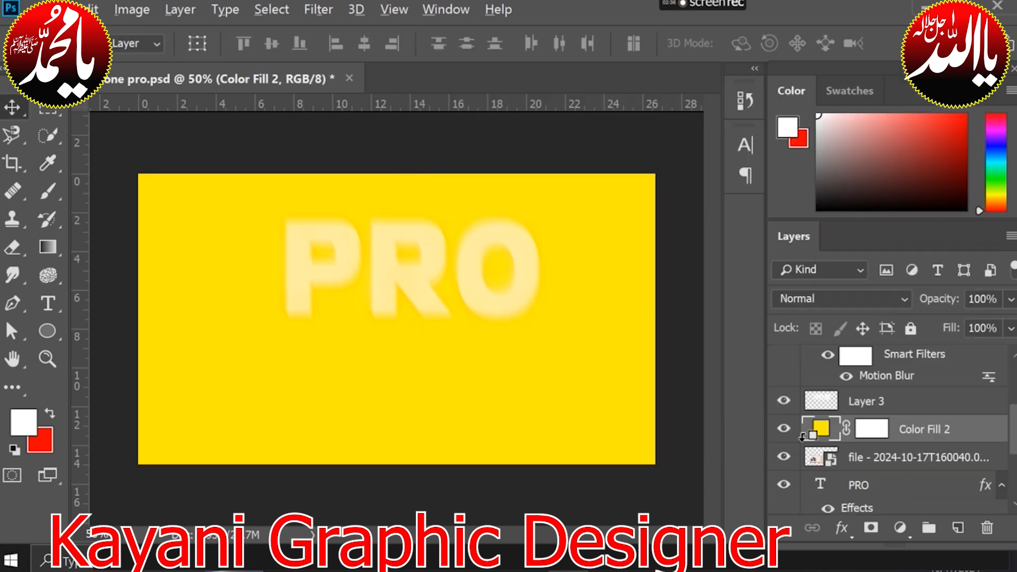
pyautogui.hotkey('ctrl', 'alt', 'g')
pyautogui.click(887, 434)
pyautogui.hotkey('ctrl', 'i')
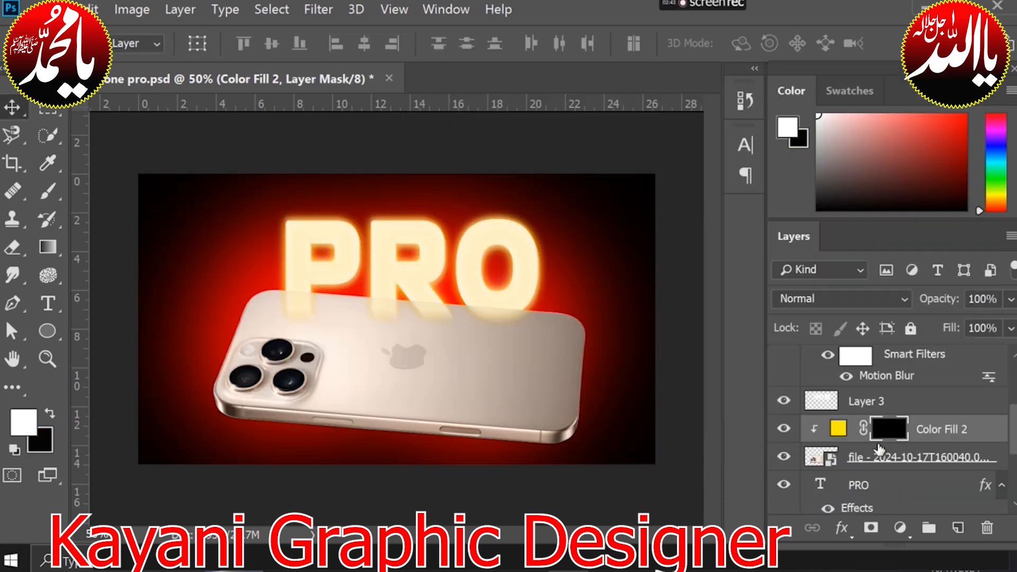
# Step: Paint white on the yellow fill's mask along the phone's upper back with the brush at 3% flow
pyautogui.click(48, 191)
pyautogui.click(581, 44)
pyautogui.click(524, 70)
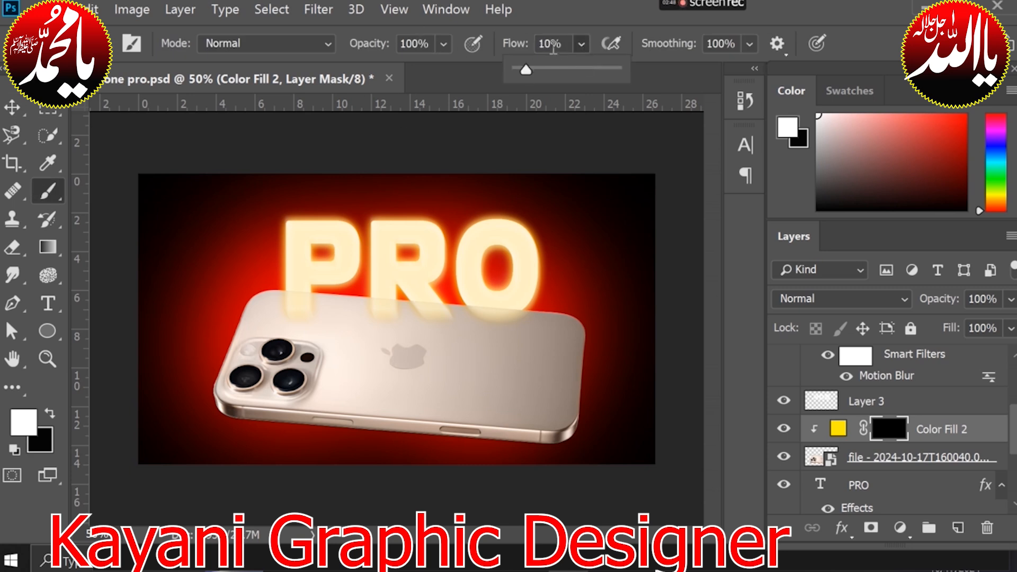
pyautogui.moveTo(552, 48); pyautogui.dragTo(541, 52)
pyautogui.write('3')
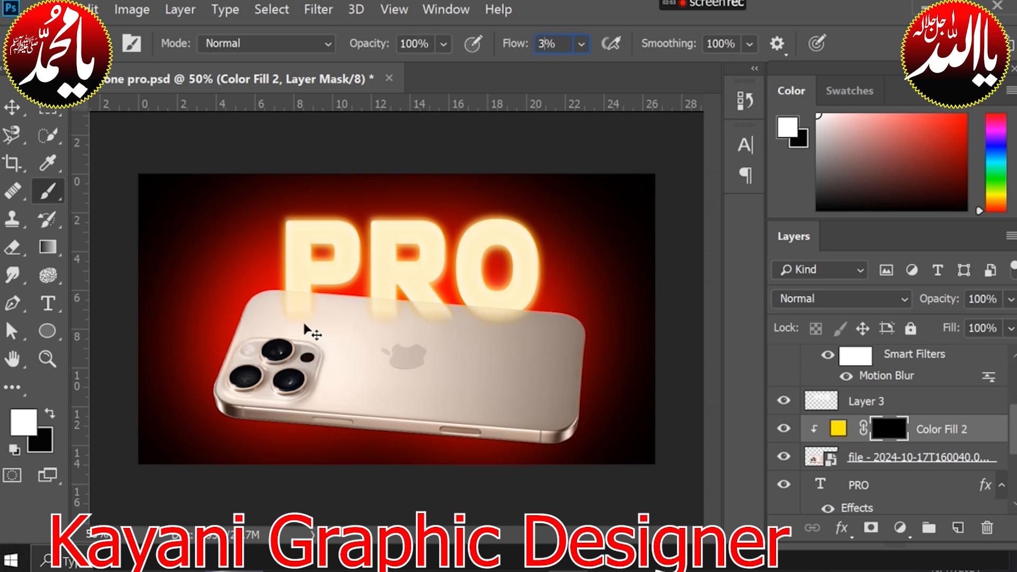
pyautogui.hotkey('ctrl', '+')
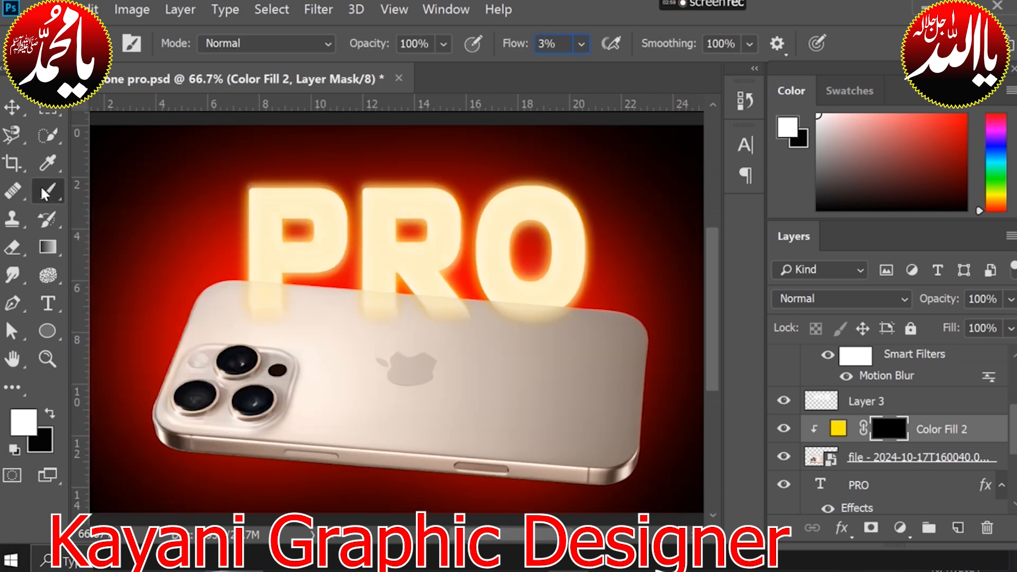
pyautogui.keyDown('alt'); pyautogui.rightClick(391, 332); pyautogui.keyUp('alt')
pyautogui.moveTo(259, 299); pyautogui.dragTo(512, 325)
pyautogui.moveTo(256, 322)
pyautogui.mouseDown()
pyautogui.moveTo(311, 299)
pyautogui.moveTo(672, 334)
pyautogui.moveTo(554, 336)
pyautogui.mouseUp()
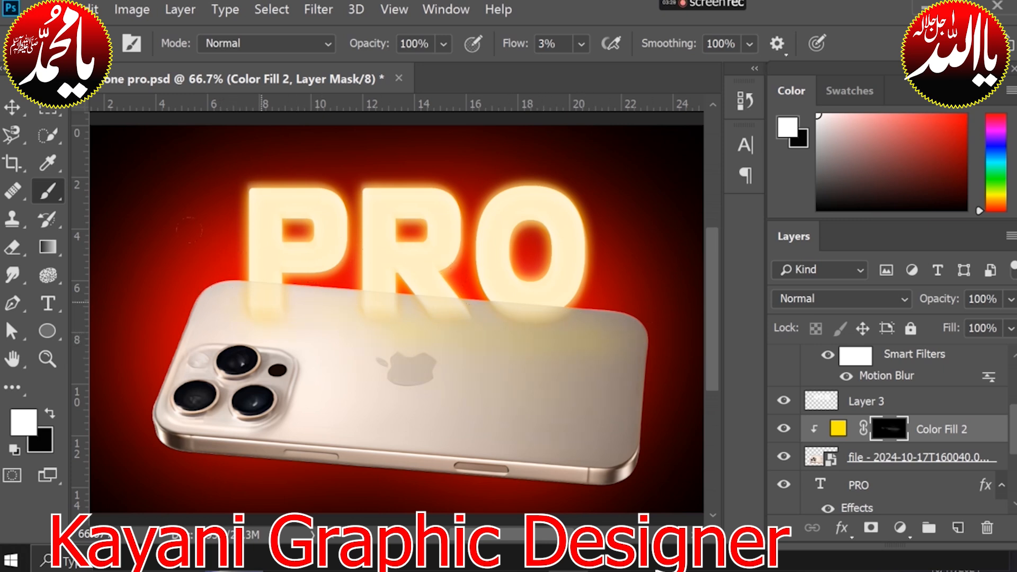
# Step: Compare several blend modes on the yellow fill layer and set it to Lighten
pyautogui.click(852, 300)
pyautogui.click(801, 120)
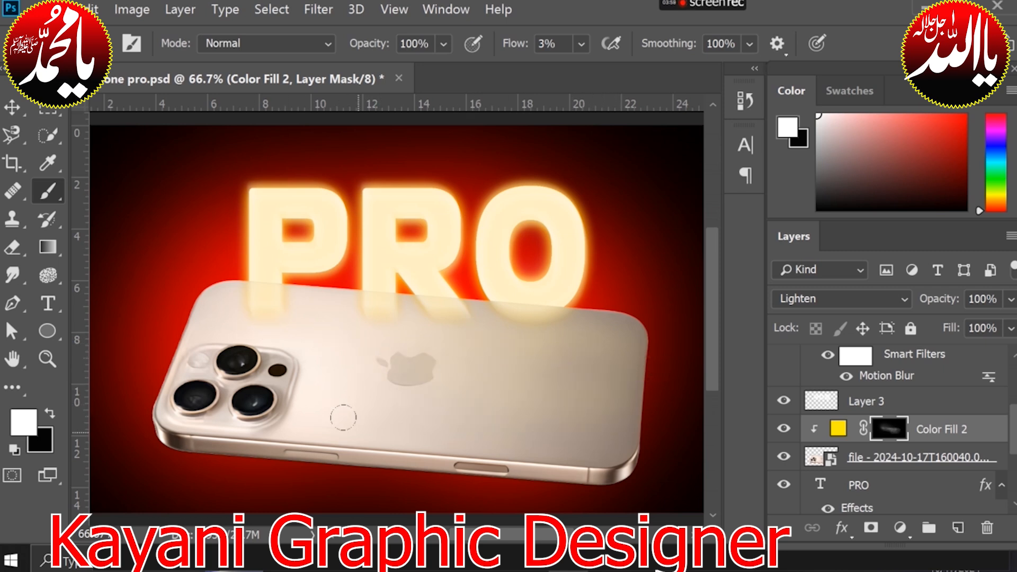
pyautogui.click(847, 299)
pyautogui.click(803, 133)
pyautogui.click(817, 305)
pyautogui.click(786, 161)
pyautogui.click(811, 303)
pyautogui.click(798, 171)
pyautogui.click(811, 305)
pyautogui.click(800, 143)
pyautogui.click(803, 298)
pyautogui.click(797, 121)
# Step: Duplicate the yellow fill layer, clip the copy to the phone image, and set its colour to ffae00
pyautogui.click(838, 428)
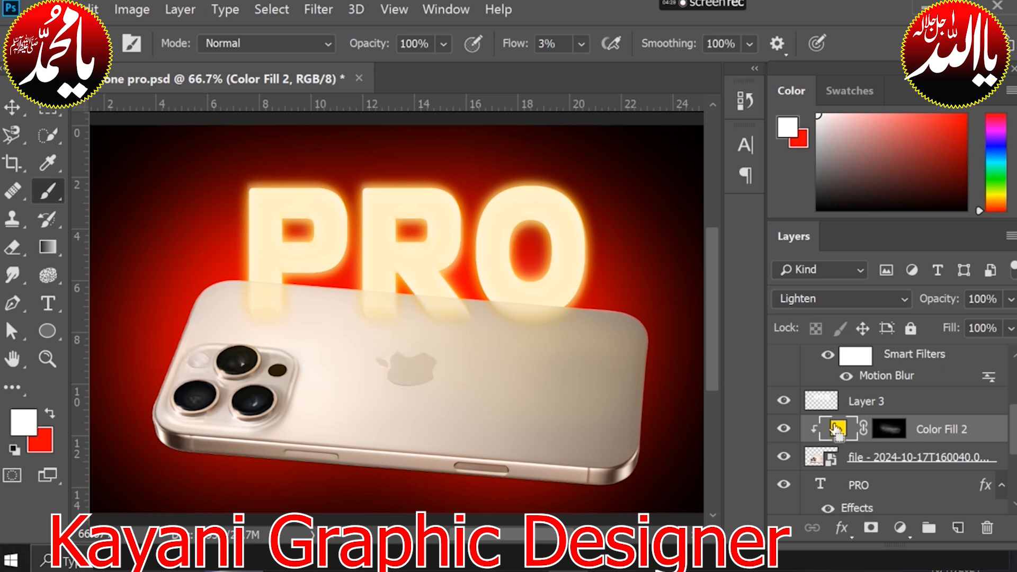
pyautogui.hotkey('ctrl', 'j')
pyautogui.hotkey('ctrl', 'alt', 'g')
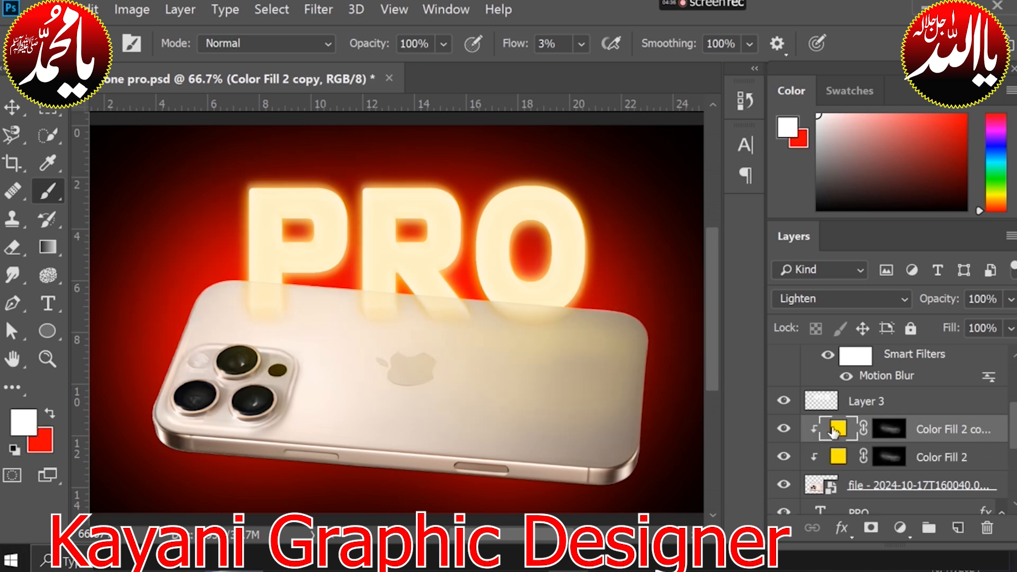
pyautogui.doubleClick(833, 432)
pyautogui.click(719, 189)
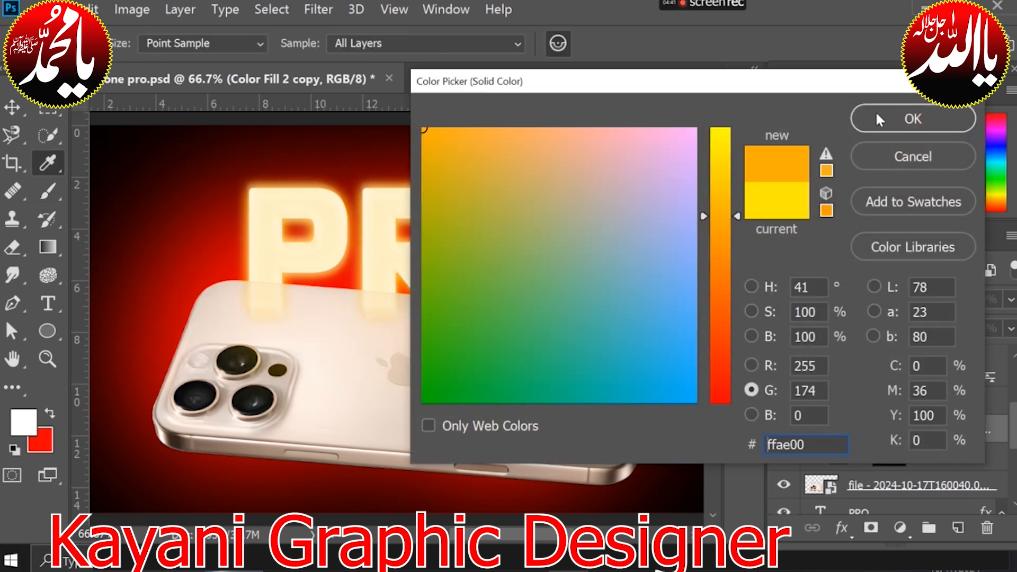
pyautogui.click(875, 111)
# Step: Try to delete the layer mask of the orange fill copy
pyautogui.moveTo(910, 435); pyautogui.dragTo(987, 528)
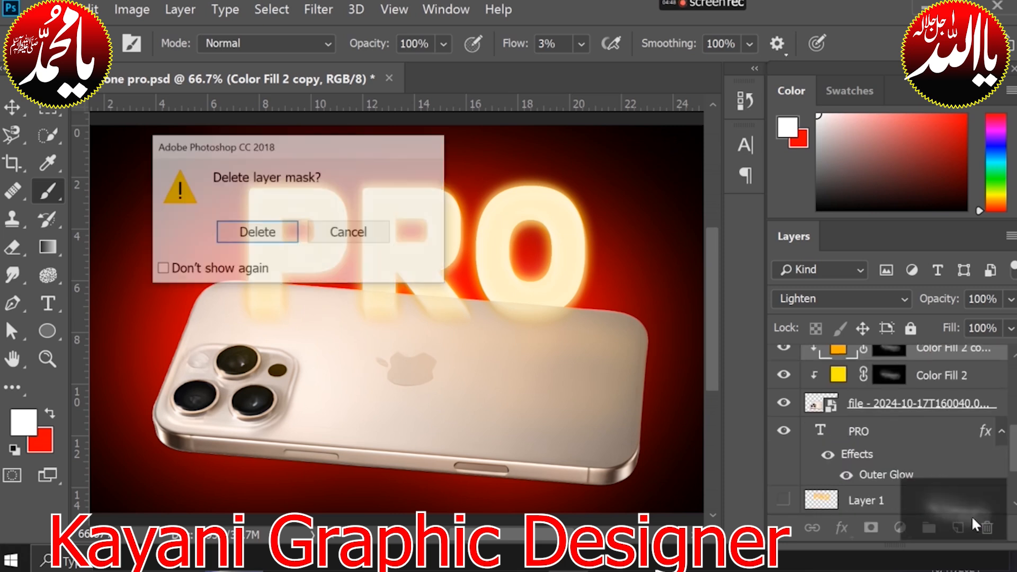
pyautogui.click(344, 230)
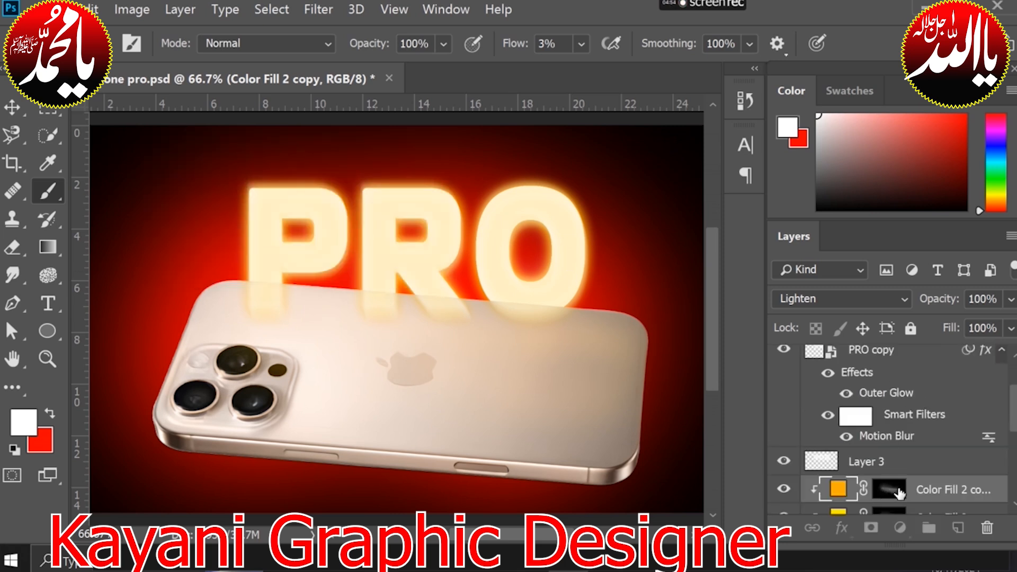
pyautogui.click(899, 493)
pyautogui.click(48, 412)
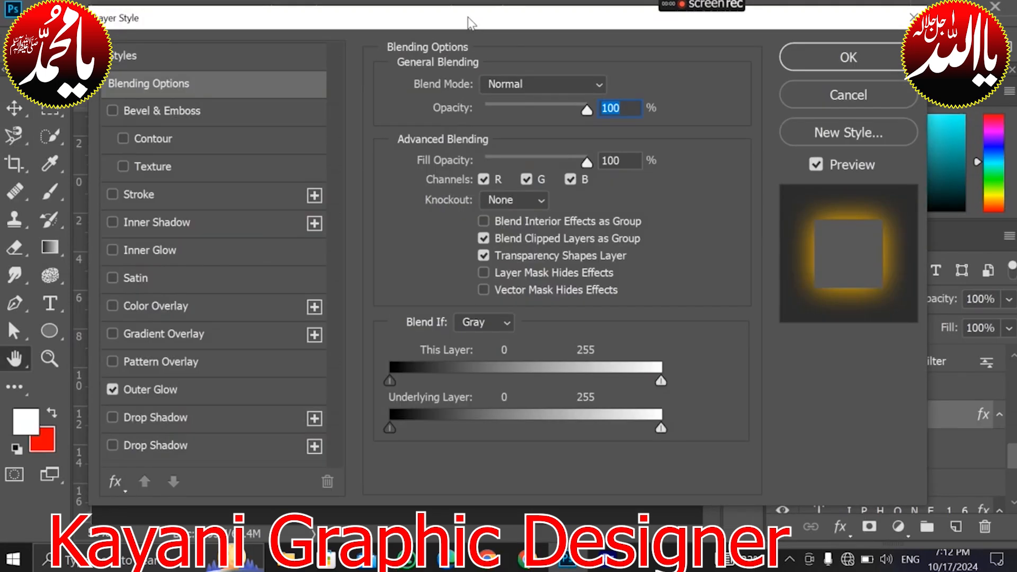
# Step: Add a drop shadow to the PRO text layer and set its colour to ffffff
pyautogui.moveTo(463, 27); pyautogui.dragTo(853, 23)
pyautogui.click(517, 416)
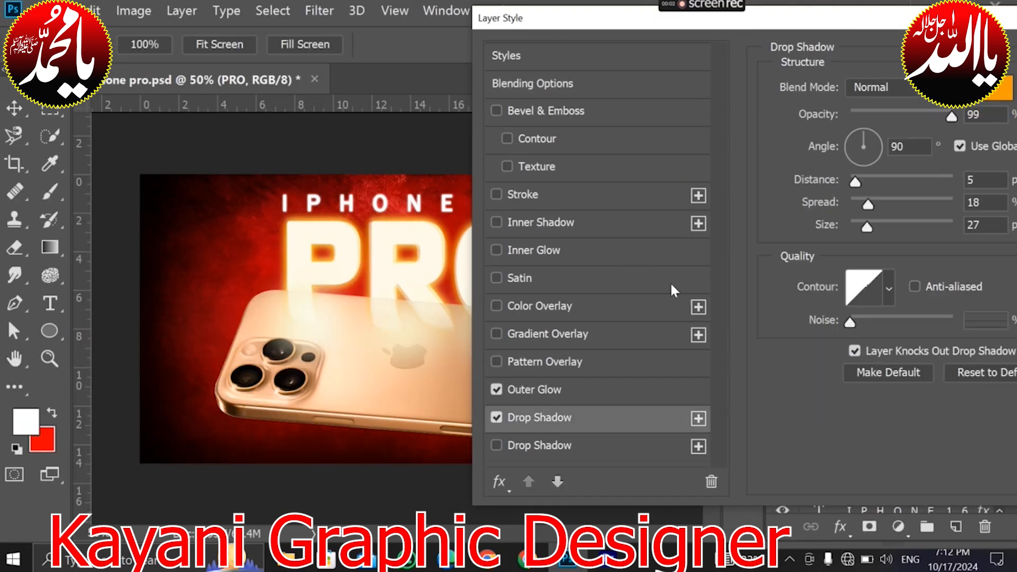
pyautogui.click(1004, 84)
pyautogui.write('ffffff')
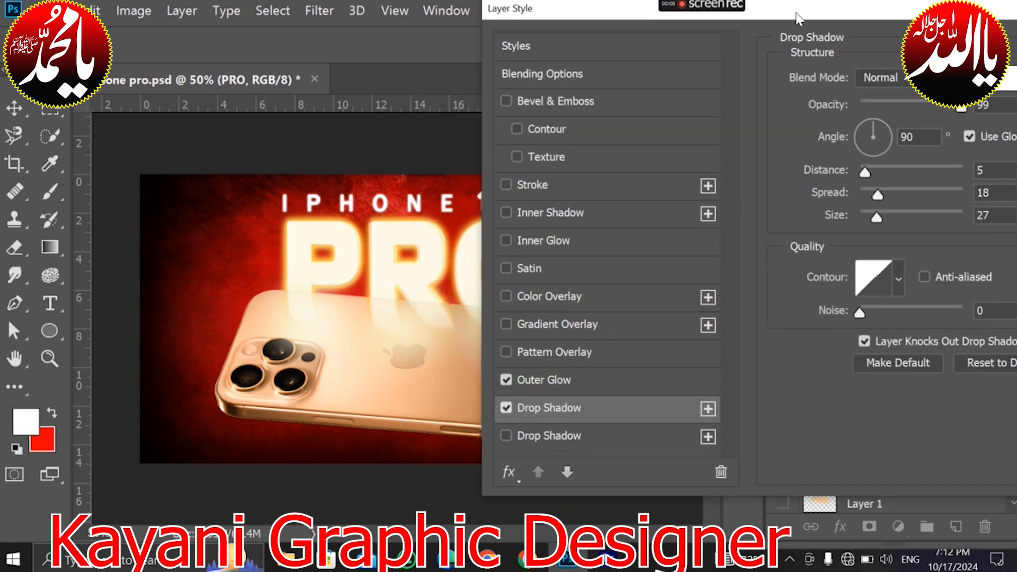
# Step: Set the PRO text's white drop shadow to 44 px distance, 79 px size and 100% opacity
pyautogui.moveTo(798, 19); pyautogui.dragTo(553, 22)
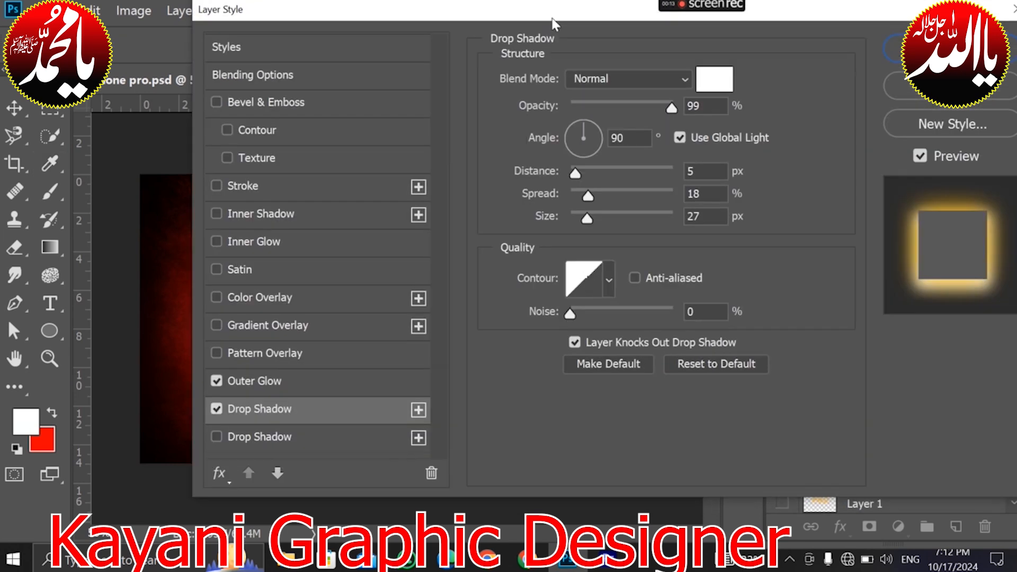
pyautogui.moveTo(575, 172); pyautogui.dragTo(599, 171)
pyautogui.moveTo(532, 21); pyautogui.dragTo(838, 45)
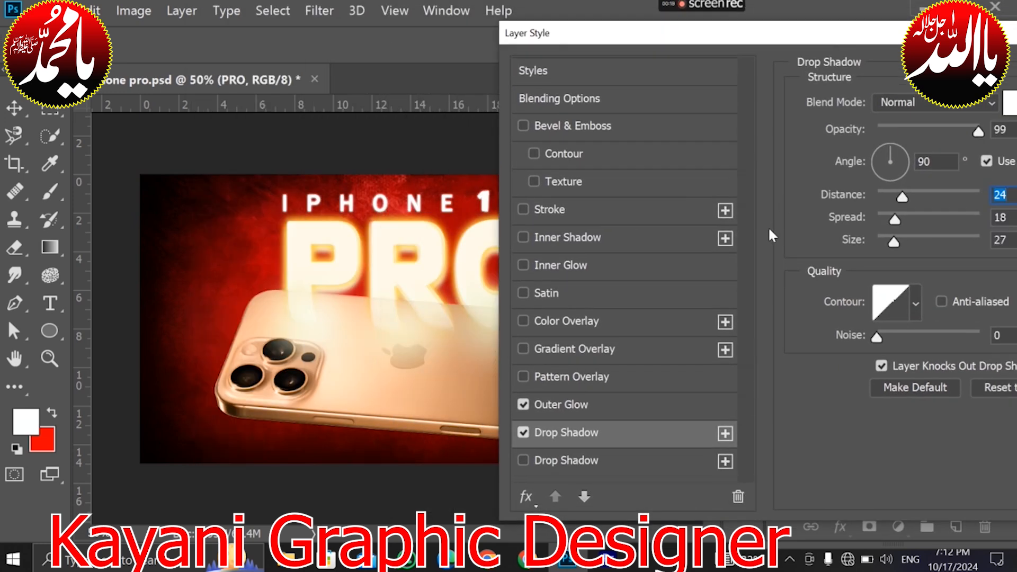
pyautogui.moveTo(894, 241); pyautogui.dragTo(915, 242)
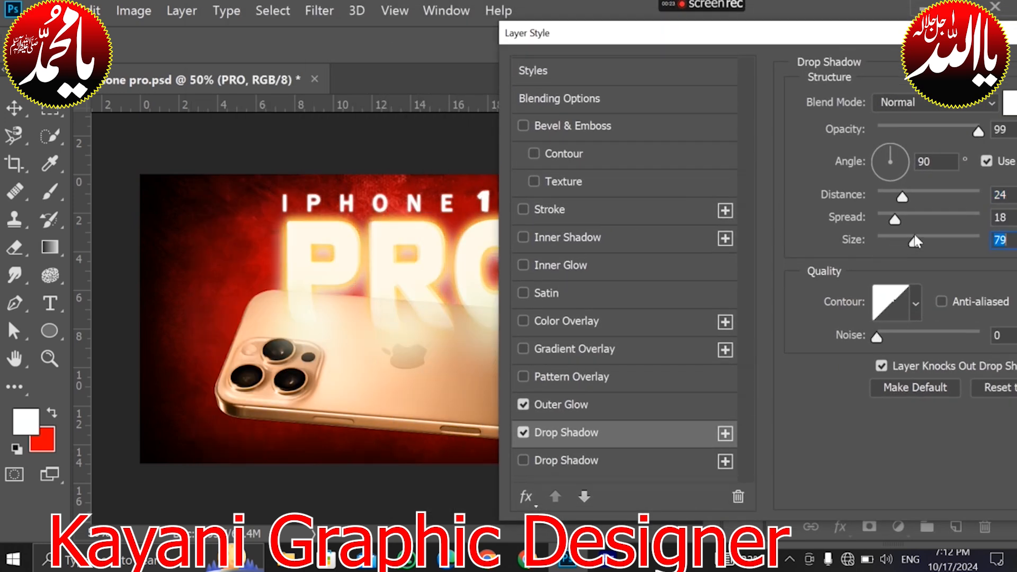
pyautogui.moveTo(779, 36); pyautogui.dragTo(468, 18)
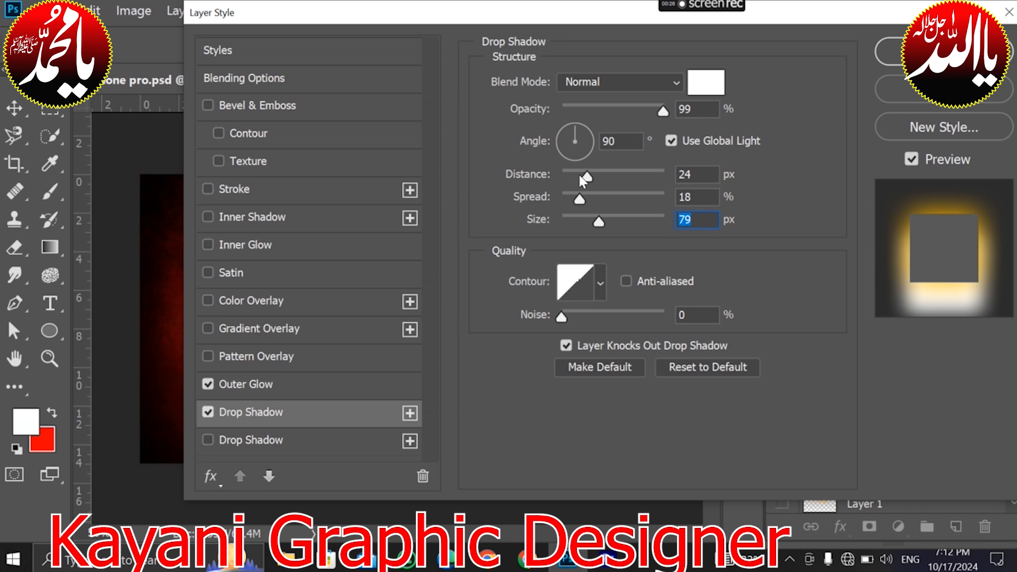
pyautogui.moveTo(595, 174); pyautogui.dragTo(609, 175)
pyautogui.moveTo(378, 4); pyautogui.dragTo(442, 3)
pyautogui.moveTo(727, 109); pyautogui.dragTo(673, 108)
pyautogui.moveTo(588, 11); pyautogui.dragTo(850, 45)
pyautogui.moveTo(915, 138); pyautogui.dragTo(986, 138)
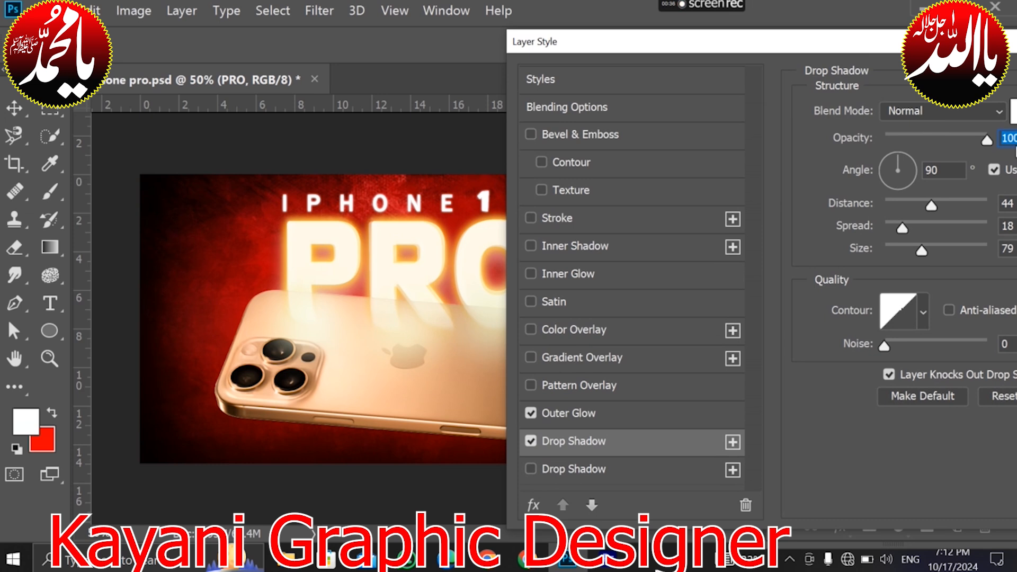
# Step: Adjust the drop shadow to 84% opacity, 51 px distance, 0% spread and 70 px size
pyautogui.moveTo(809, 47); pyautogui.dragTo(731, 31)
pyautogui.moveTo(824, 213); pyautogui.dragTo(797, 209)
pyautogui.moveTo(843, 234); pyautogui.dragTo(827, 234)
pyautogui.moveTo(907, 123); pyautogui.dragTo(892, 123)
pyautogui.moveTo(845, 190); pyautogui.dragTo(858, 184)
pyautogui.moveTo(828, 233); pyautogui.dragTo(836, 233)
pyautogui.moveTo(856, 195); pyautogui.dragTo(860, 194)
pyautogui.moveTo(771, 26); pyautogui.dragTo(247, 219)
pyautogui.moveTo(531, 220); pyautogui.dragTo(637, 6)
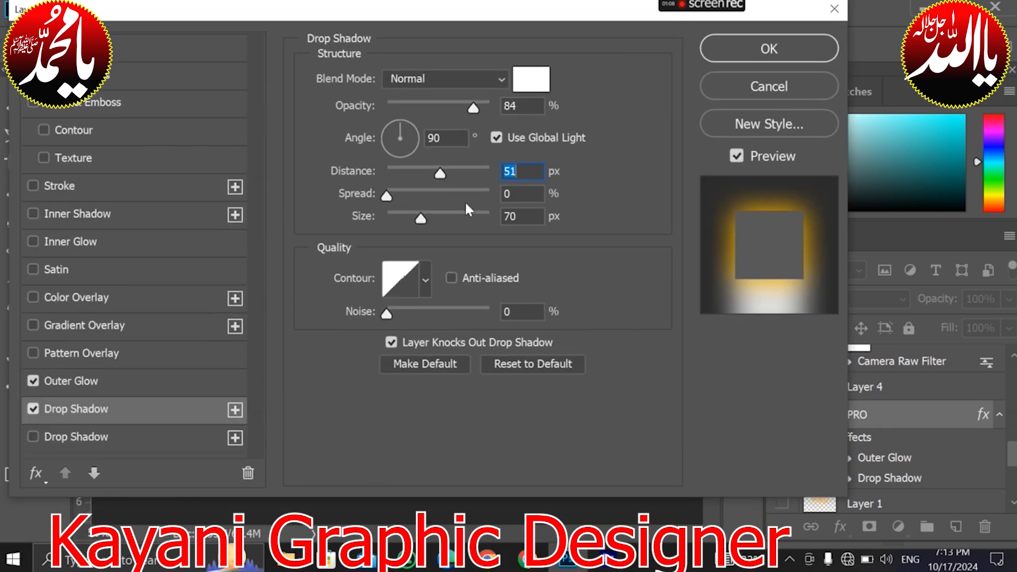
# Step: Increase the PRO text's drop shadow distance to 191 px
pyautogui.moveTo(463, 168); pyautogui.dragTo(498, 164)
pyautogui.moveTo(501, 25); pyautogui.dragTo(454, 334)
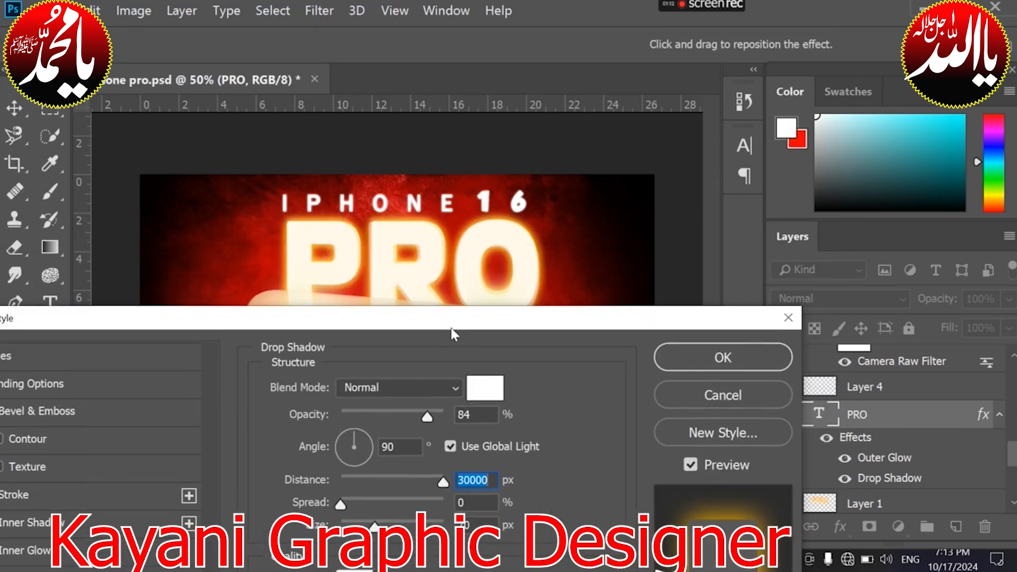
pyautogui.click(420, 480)
pyautogui.click(433, 480)
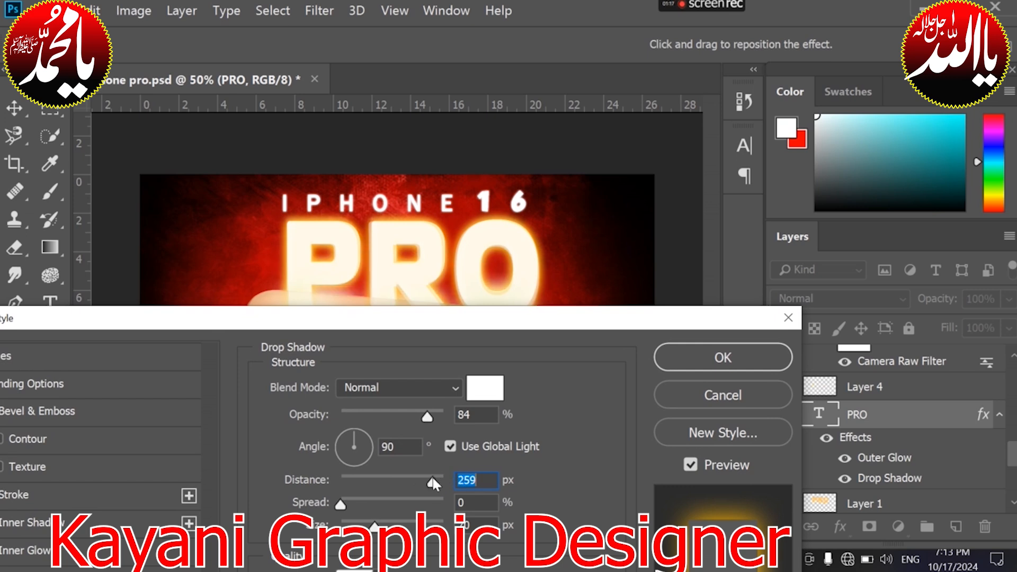
pyautogui.moveTo(431, 477); pyautogui.dragTo(427, 477)
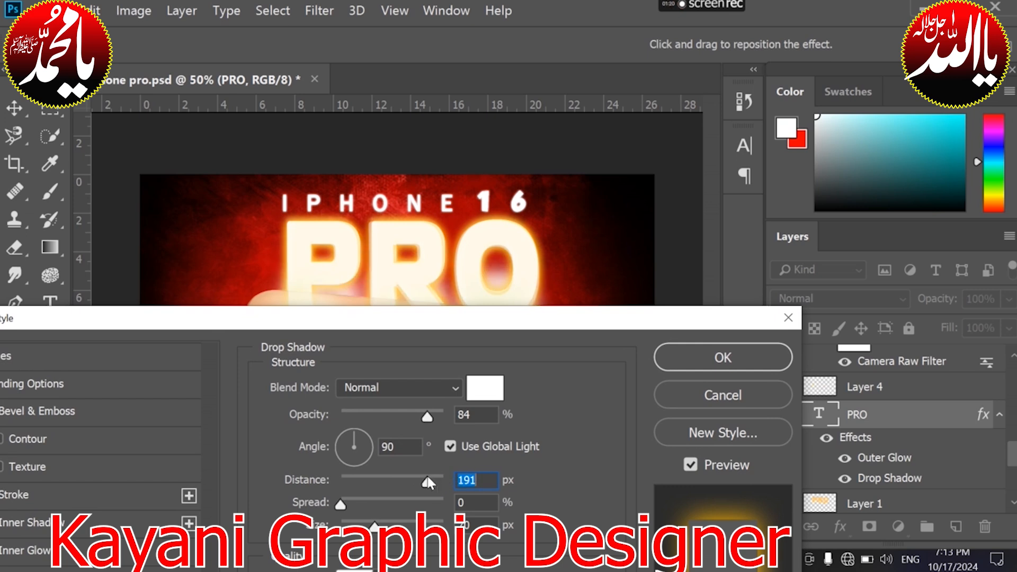
# Step: Set the drop shadow's size to 125 px and opacity to 78%, and apply the layer style
pyautogui.moveTo(375, 526); pyautogui.dragTo(389, 525)
pyautogui.moveTo(427, 418); pyautogui.dragTo(423, 419)
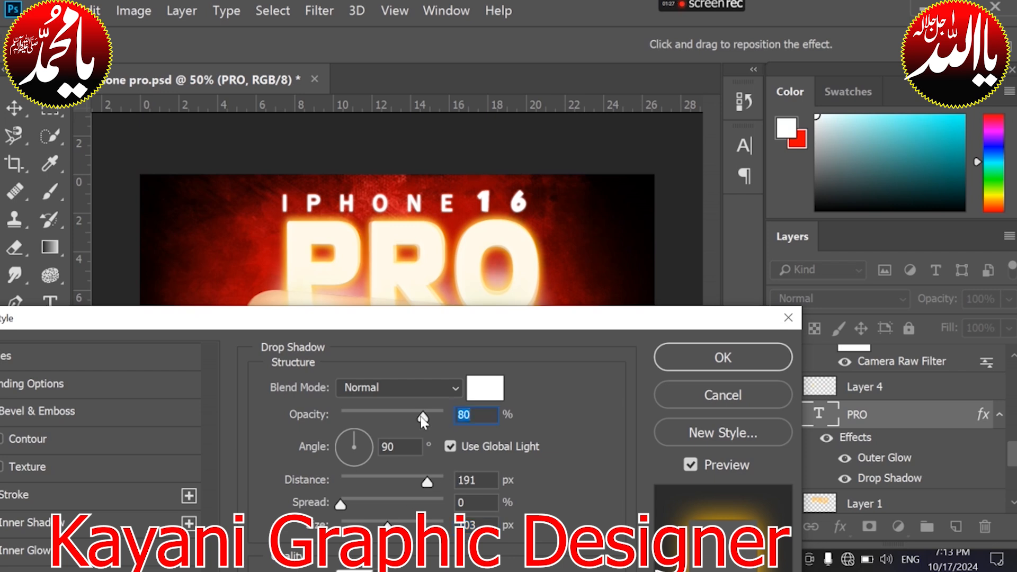
pyautogui.moveTo(388, 525); pyautogui.dragTo(393, 524)
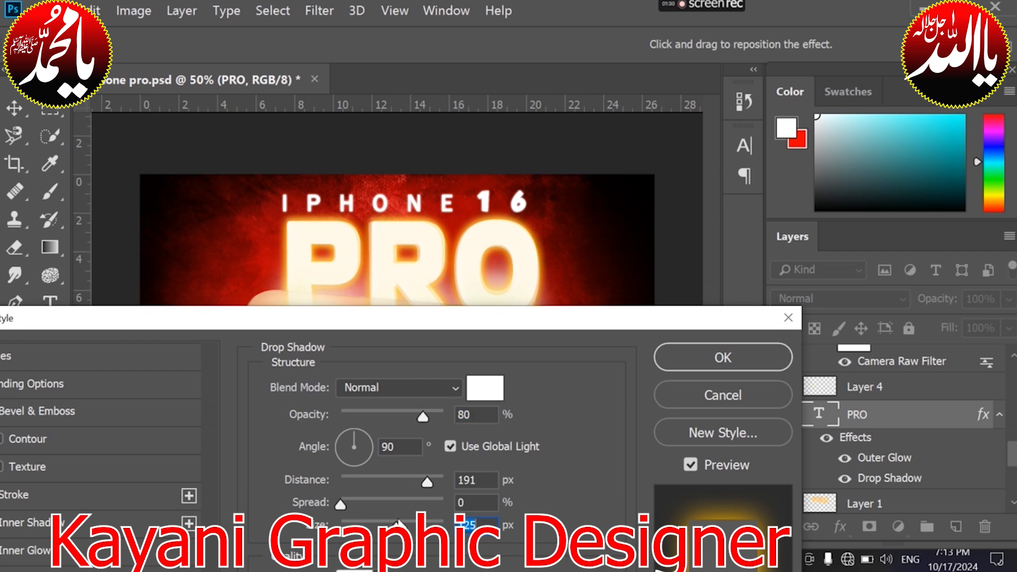
pyautogui.moveTo(417, 329); pyautogui.dragTo(409, 373)
pyautogui.moveTo(416, 465)
pyautogui.mouseDown()
pyautogui.moveTo(402, 465)
pyautogui.moveTo(415, 464)
pyautogui.mouseUp()
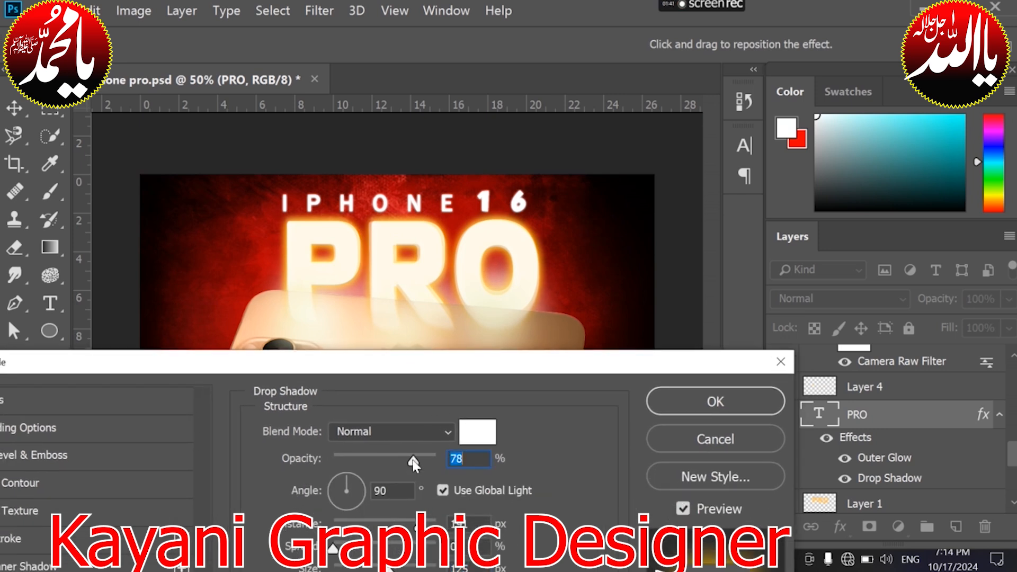
pyautogui.moveTo(417, 529); pyautogui.dragTo(417, 529)
pyautogui.moveTo(465, 371); pyautogui.dragTo(526, 220)
pyautogui.click(734, 253)
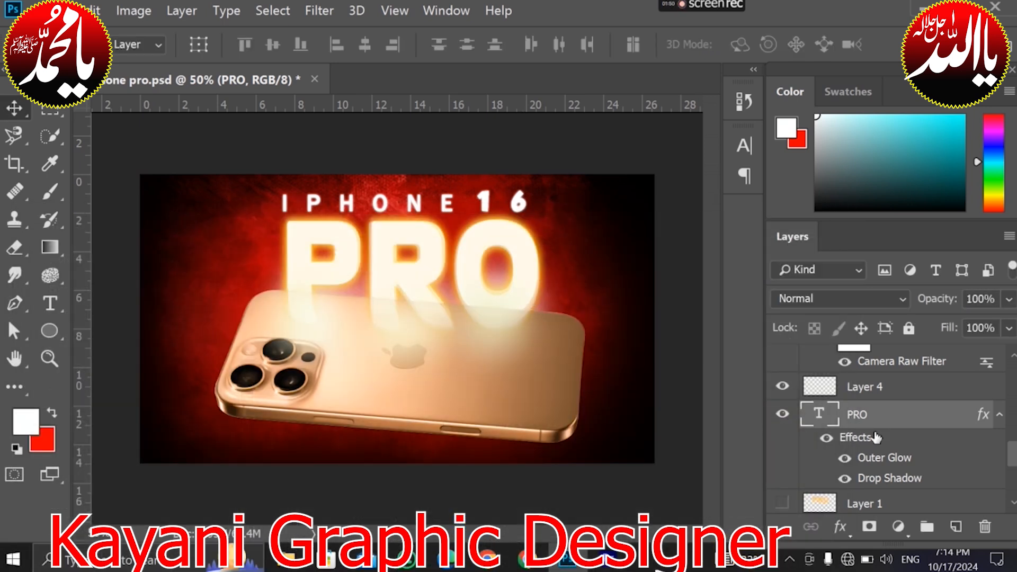
# Step: Set the PRO text's outer glow opacity to 72%, apply it, and save the document
pyautogui.doubleClick(854, 439)
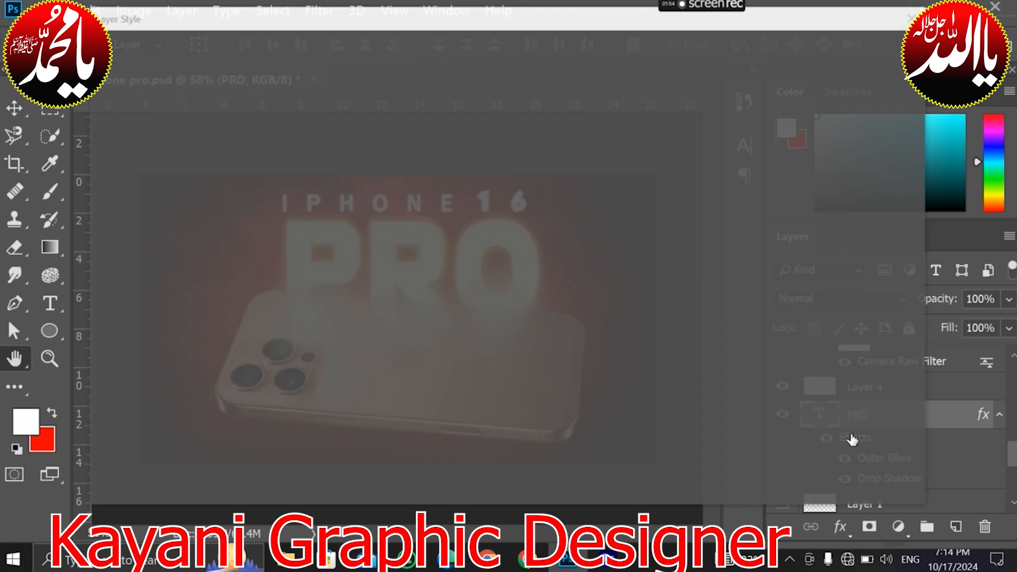
pyautogui.click(141, 392)
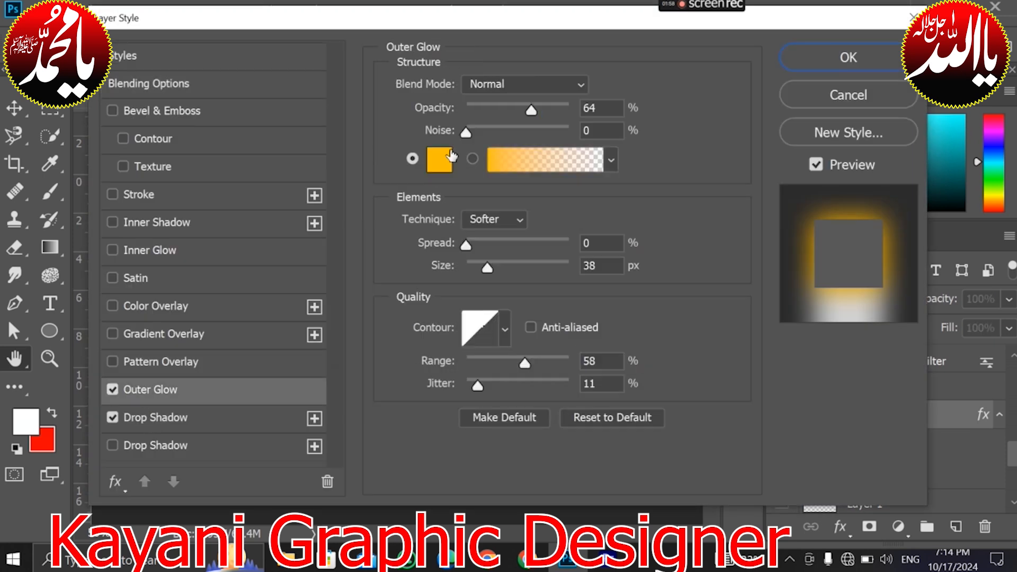
pyautogui.moveTo(537, 106); pyautogui.dragTo(545, 107)
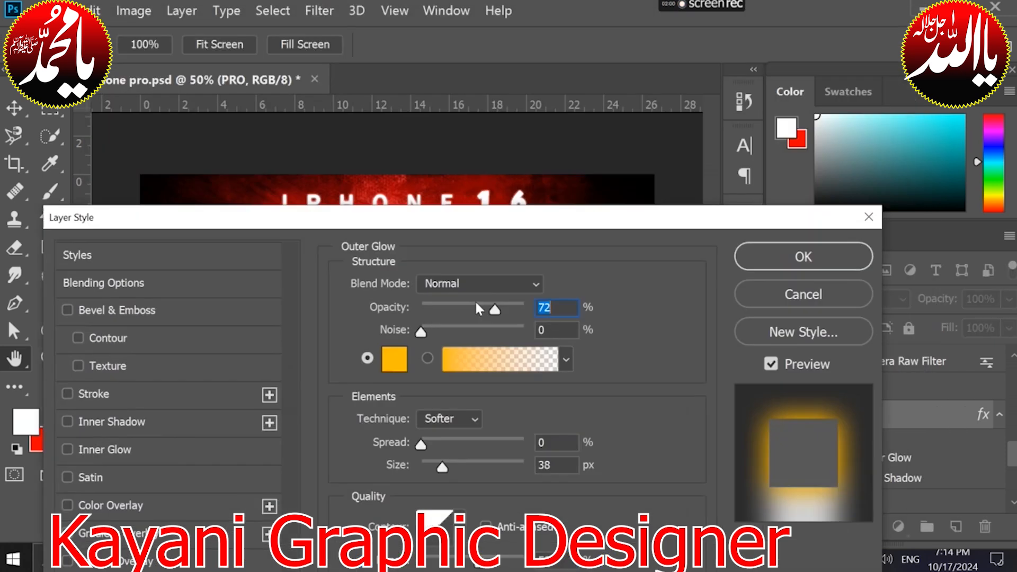
pyautogui.moveTo(492, 217); pyautogui.dragTo(452, 345)
pyautogui.click(723, 383)
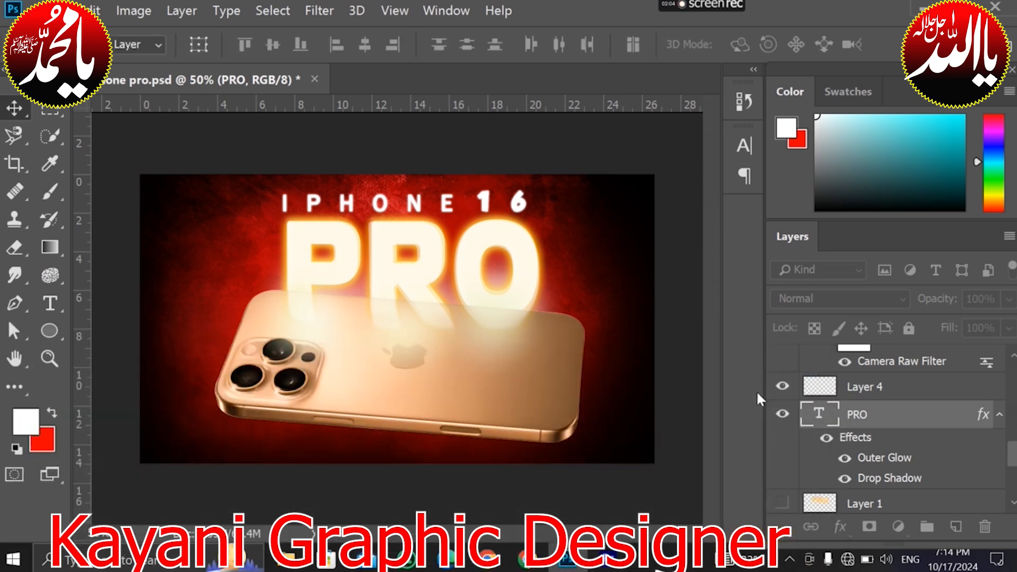
pyautogui.click(474, 437)
pyautogui.hotkey('ctrl', 's')
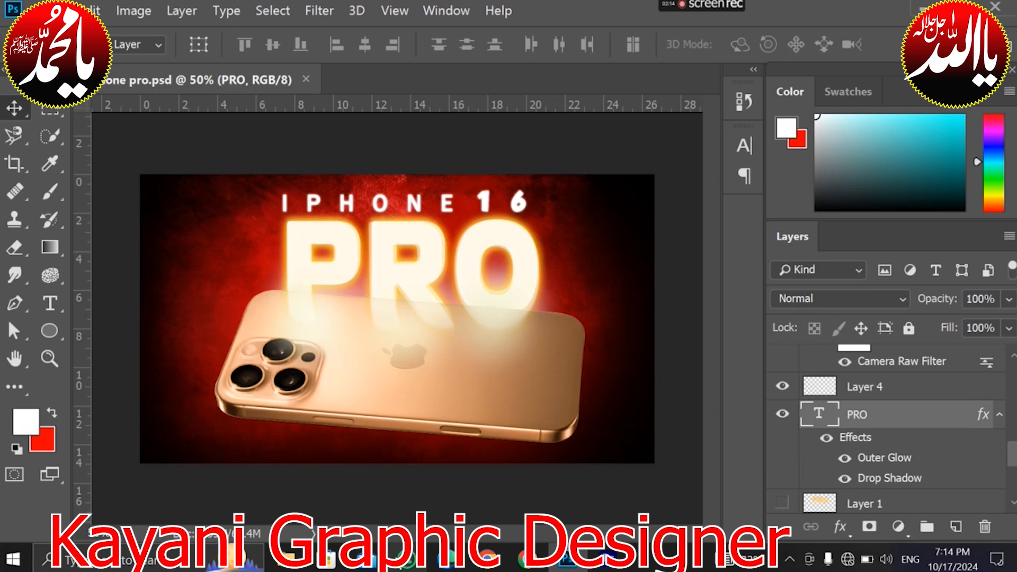
# Step: Add a new empty layer directly above the red glow layer, Layer 2
pyautogui.moveTo(406, 560)
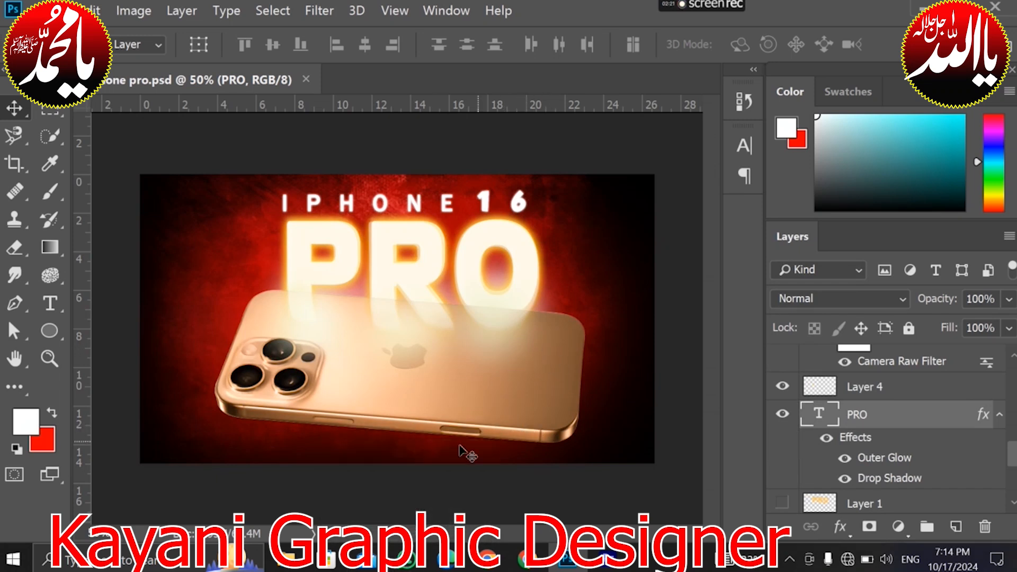
pyautogui.scroll(-2, 869, 458)
pyautogui.scroll(-3, 869, 460)
pyautogui.click(868, 430)
pyautogui.click(956, 526)
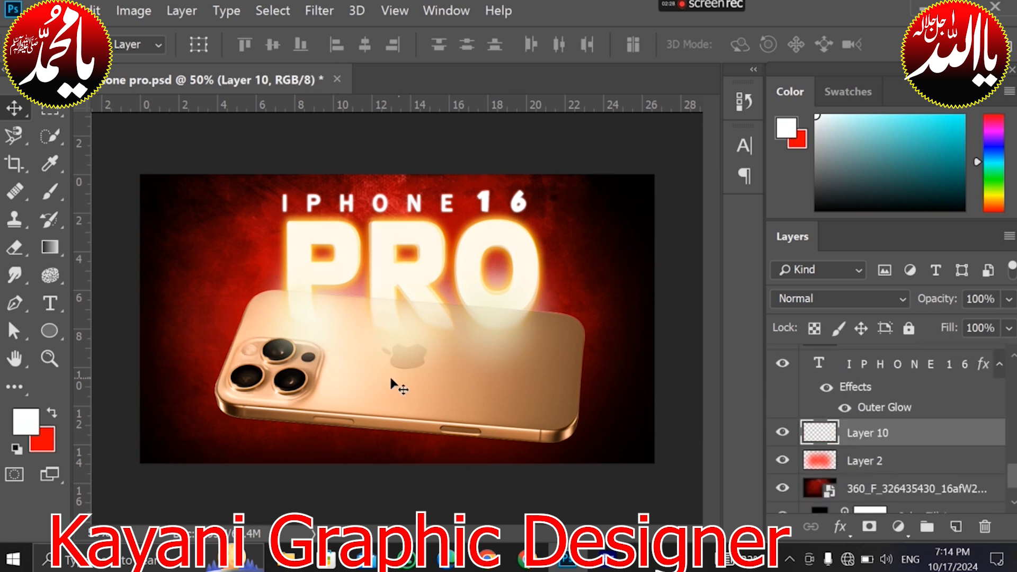
# Step: Set the foreground colour to ffa900 and paint a soft orange glow around the phone with the brush at 8% opacity
pyautogui.click(52, 412)
pyautogui.click(25, 423)
pyautogui.click(726, 222)
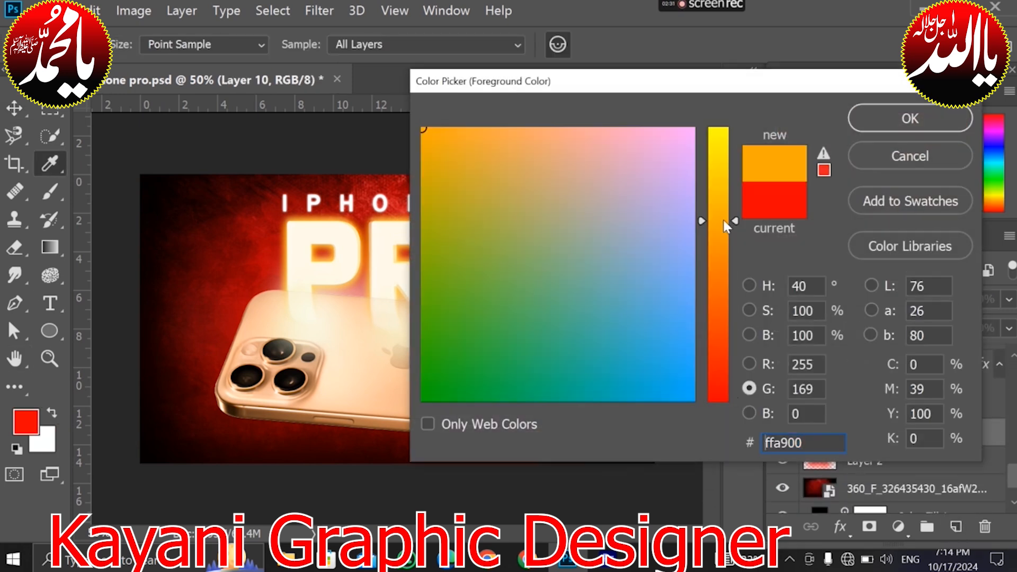
pyautogui.click(910, 119)
pyautogui.click(52, 197)
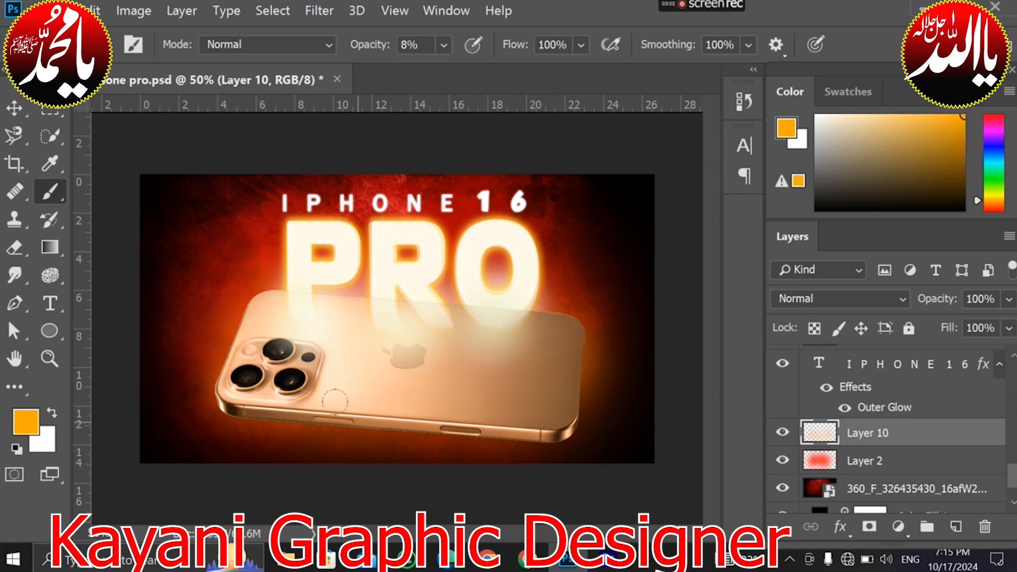
# Step: Set the opacity of the red glow layer to 73% and of the orange glow layer to 66%
pyautogui.click(851, 461)
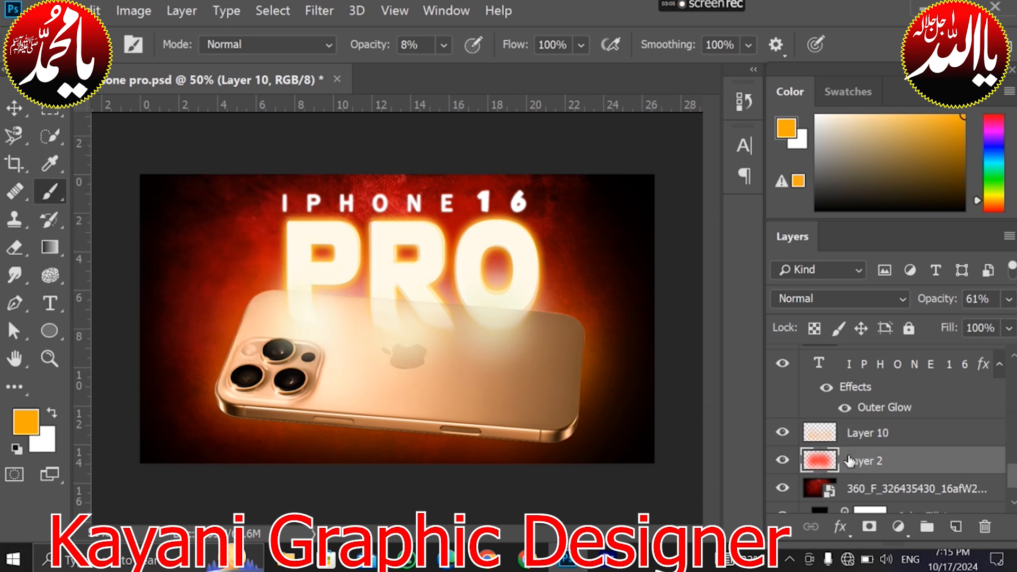
pyautogui.click(1009, 299)
pyautogui.click(980, 325)
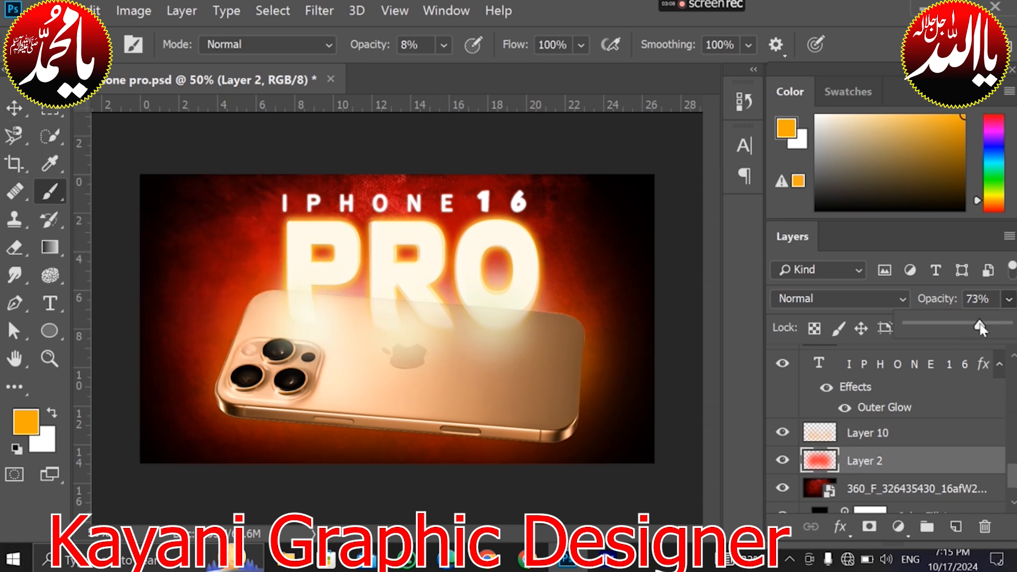
pyautogui.click(851, 459)
pyautogui.click(866, 434)
pyautogui.click(1008, 300)
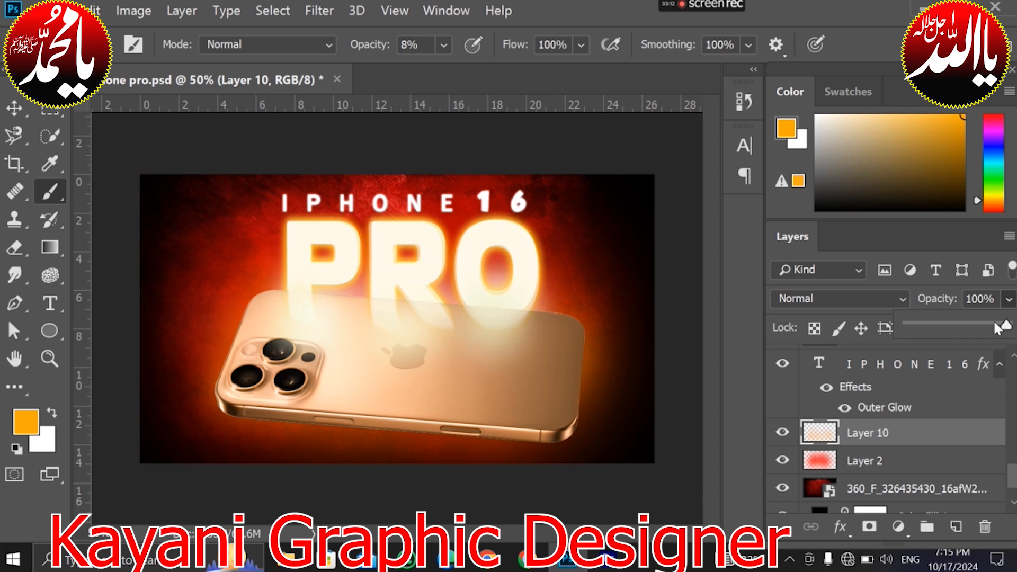
pyautogui.moveTo(983, 328); pyautogui.dragTo(973, 325)
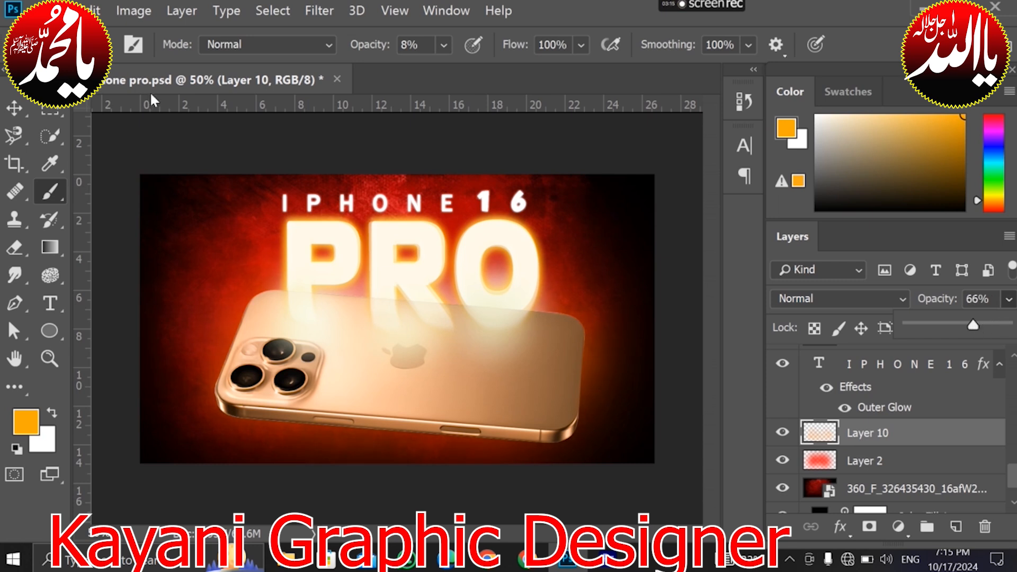
# Step: Deselect the orange glow layer with the Move tool and save the document
pyautogui.click(14, 109)
pyautogui.click(286, 160)
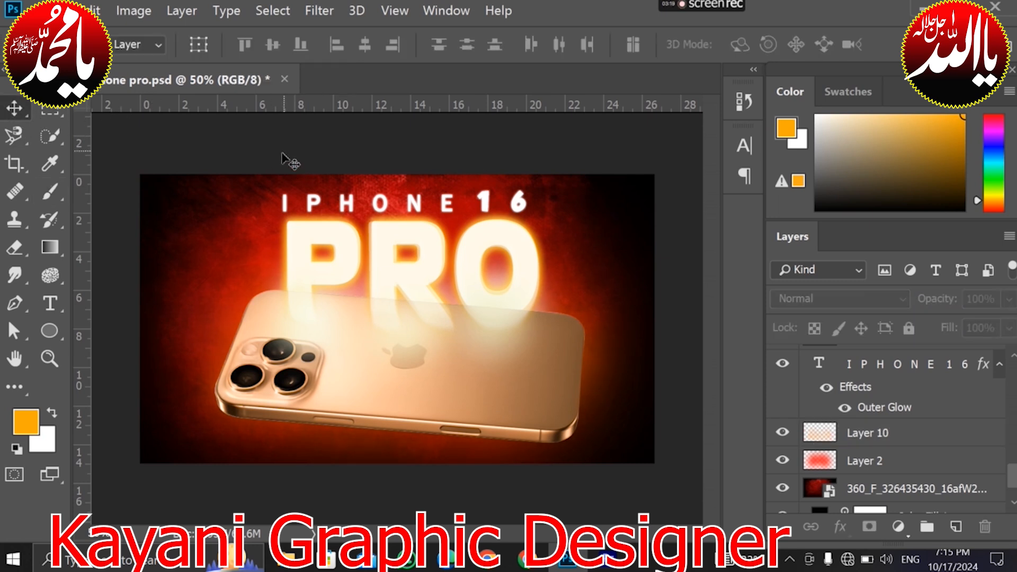
pyautogui.hotkey('ctrl', 's')
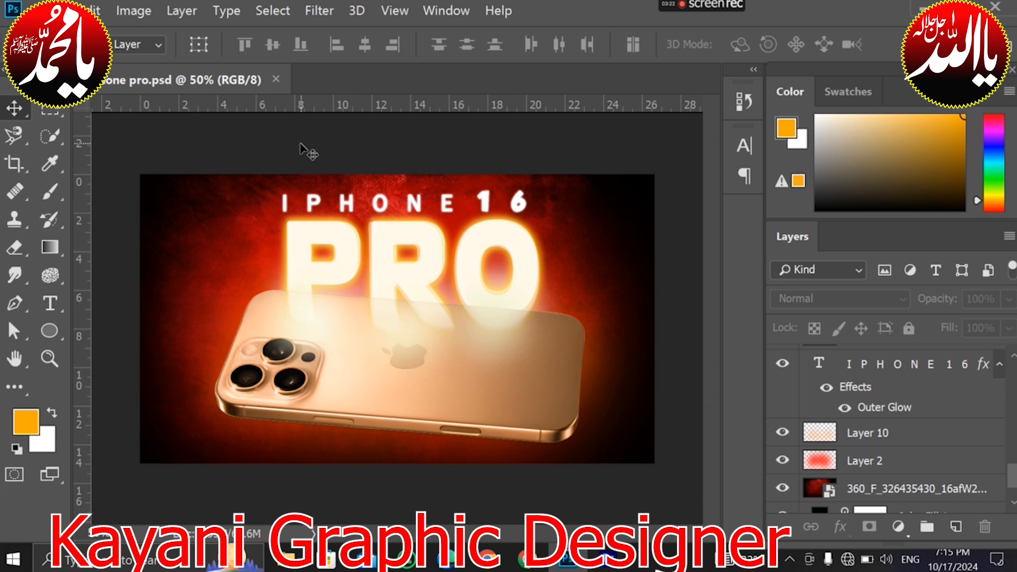
# Step: Stamp all visible layers into a new layer above Layer 9 and convert it to a smart object
pyautogui.scroll(10, 869, 345)
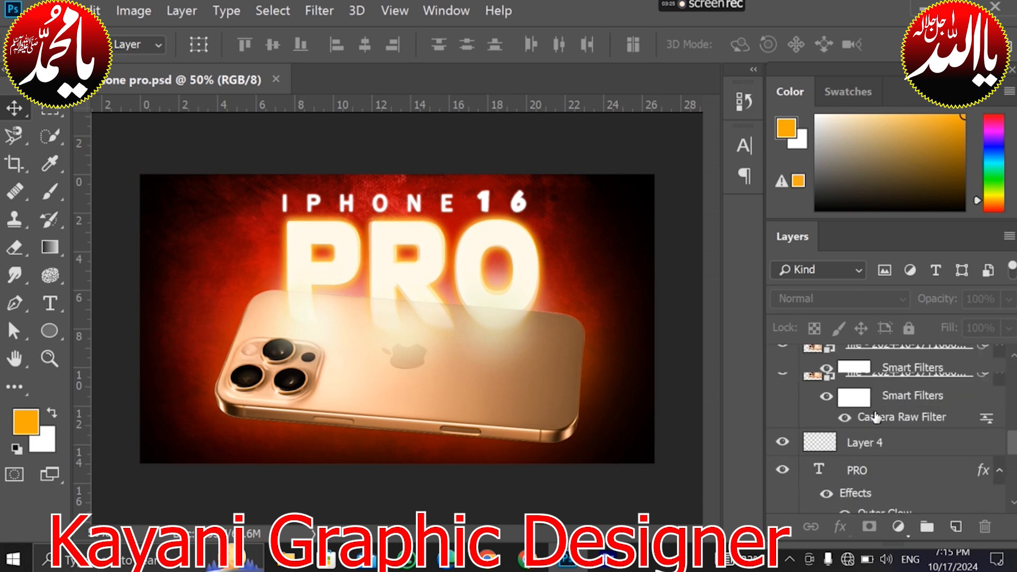
pyautogui.click(851, 365)
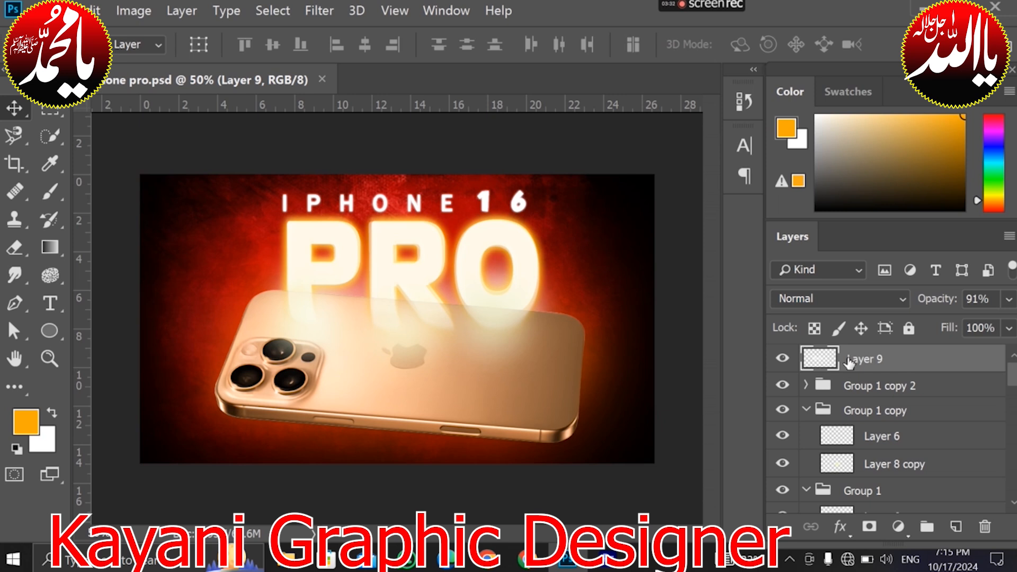
pyautogui.hotkey('ctrl', 'shift', 'alt', 'e')
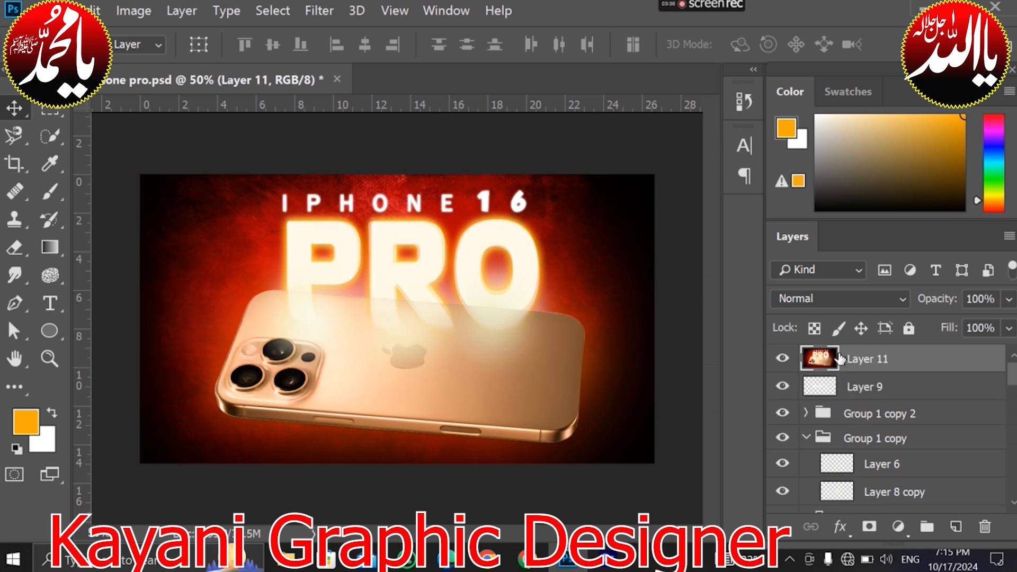
pyautogui.rightClick(840, 359)
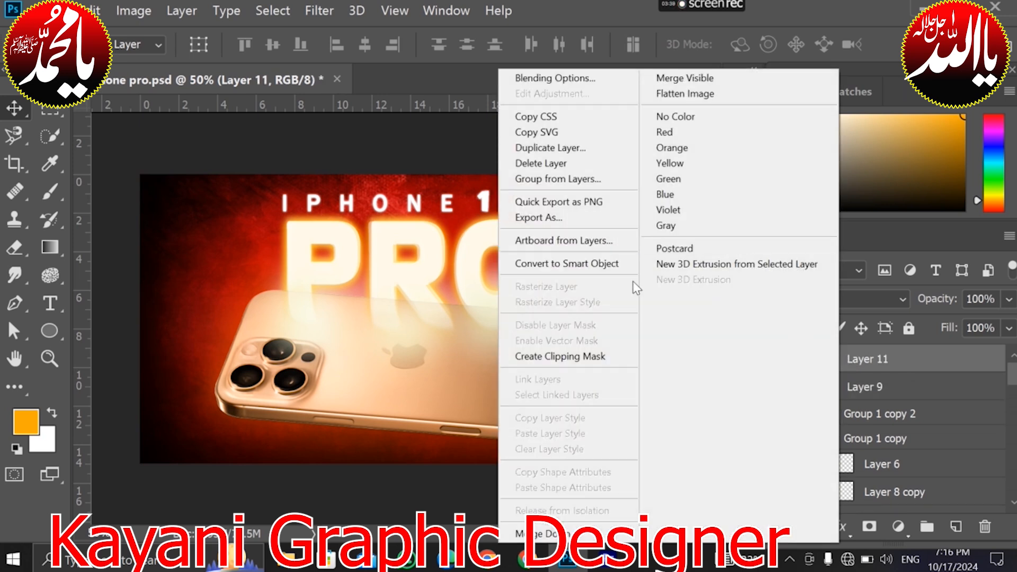
pyautogui.click(604, 265)
# Step: Open the Camera Raw Filter on the merged smart object
pyautogui.hotkey('ctrl', 'shift', 'a')
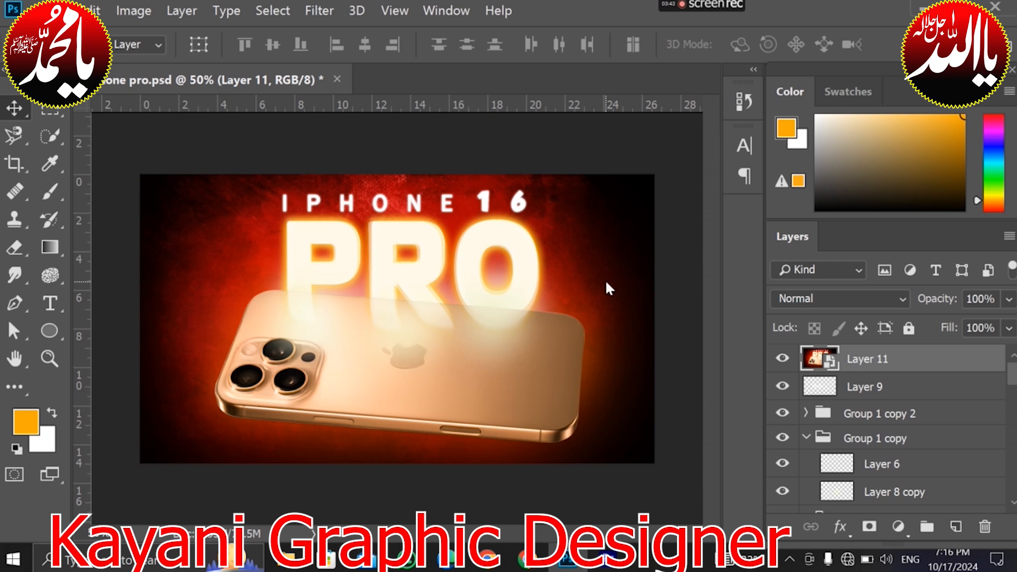